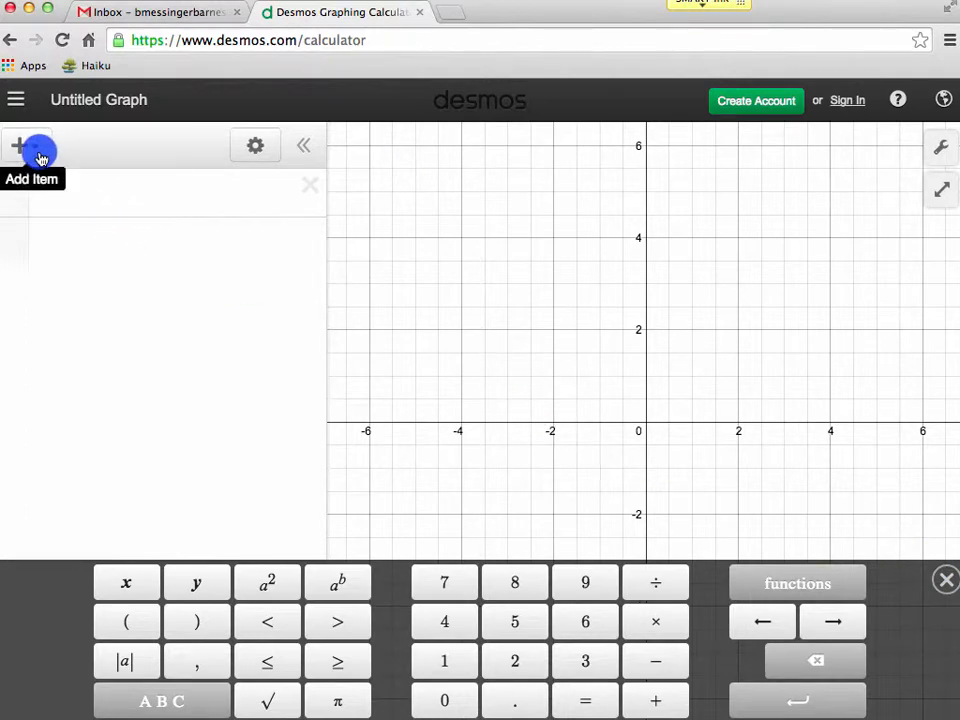
# Add a new expression and enter the equation y=2x+5.
pyautogui.click(20, 147)
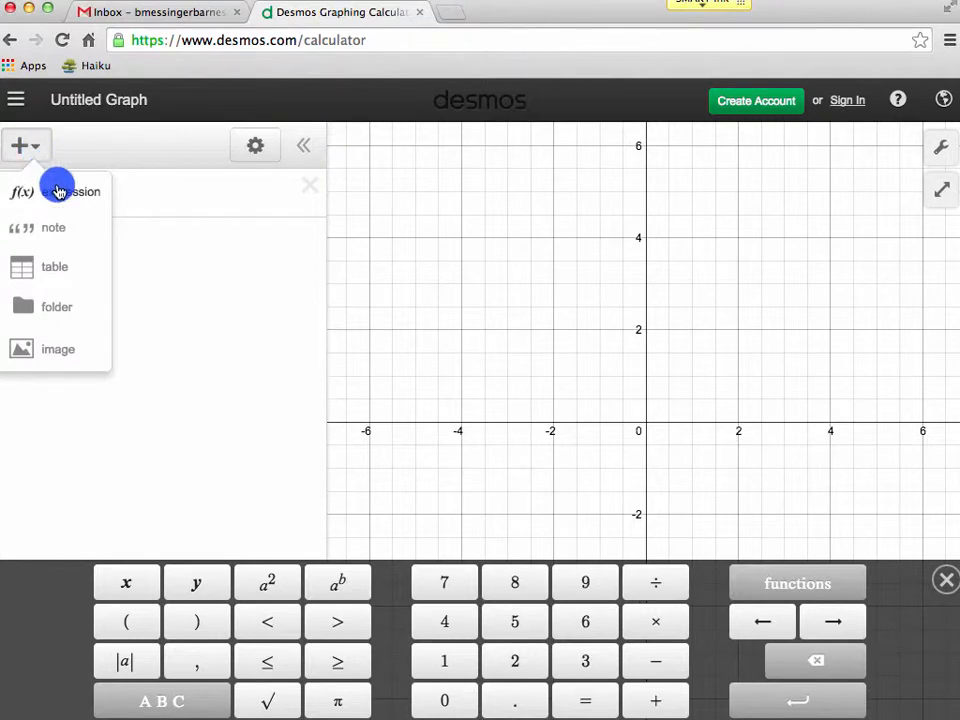
pyautogui.click(58, 191)
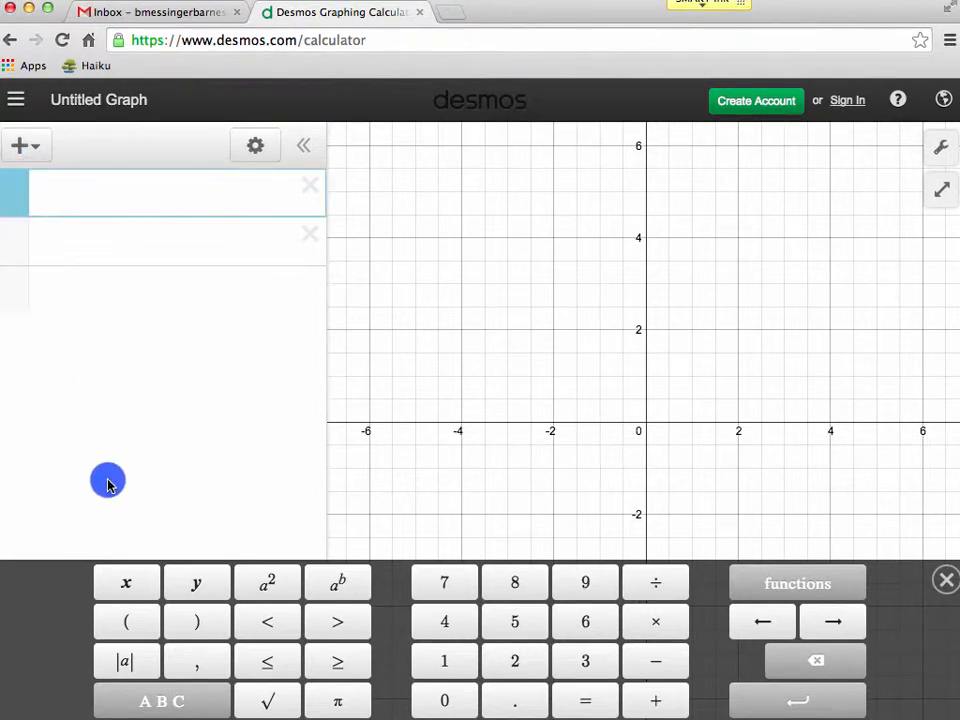
pyautogui.click(194, 578)
pyautogui.click(589, 703)
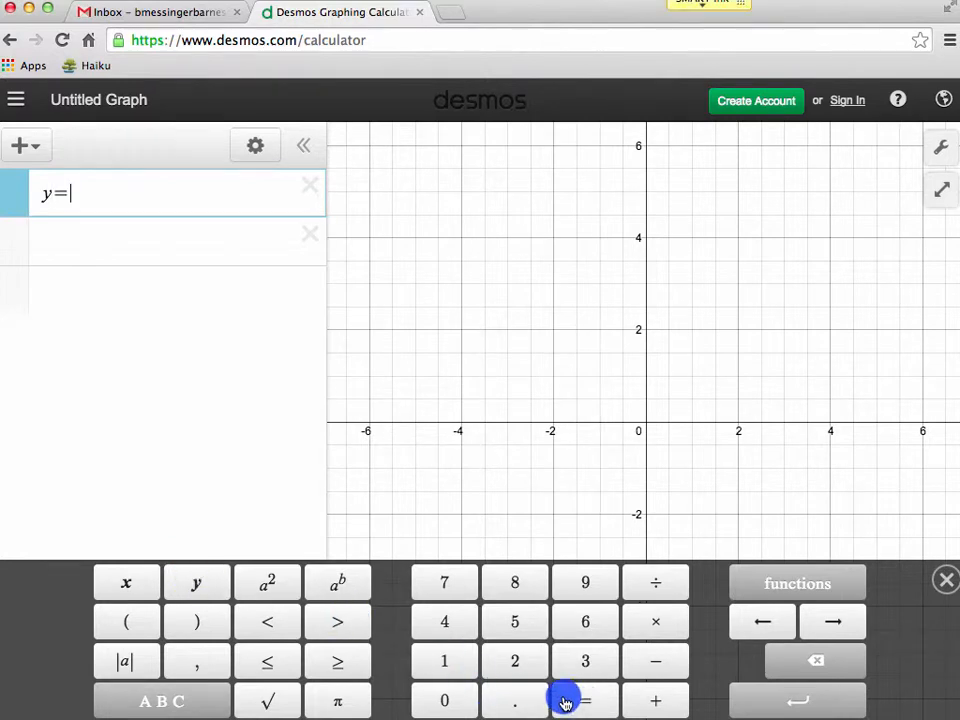
pyautogui.rightClick(523, 666)
pyautogui.click(130, 588)
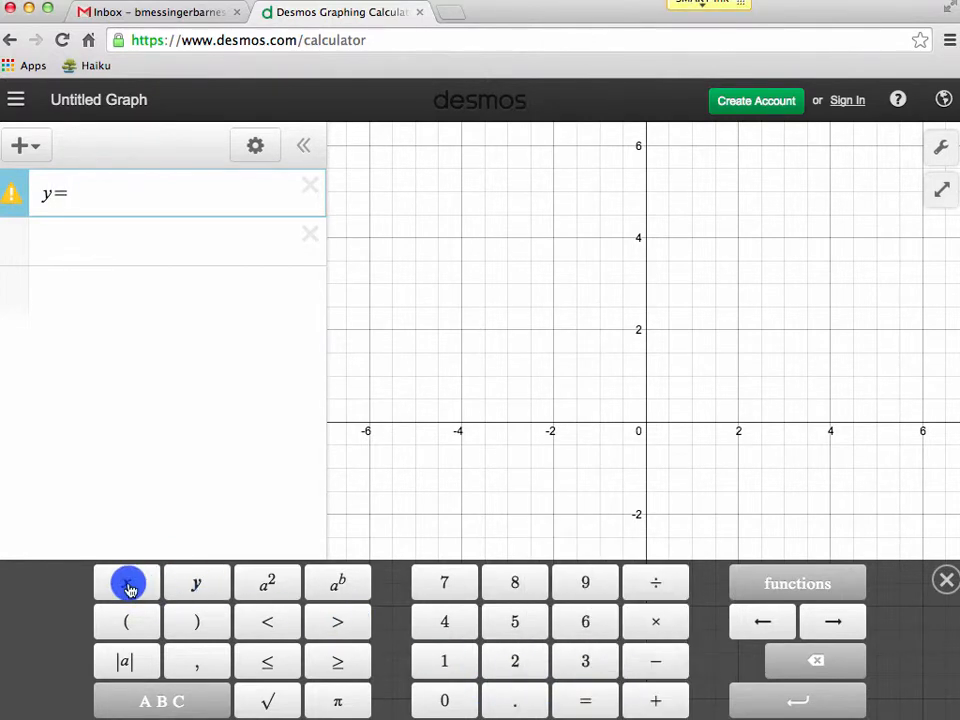
pyautogui.click(514, 660)
pyautogui.click(147, 584)
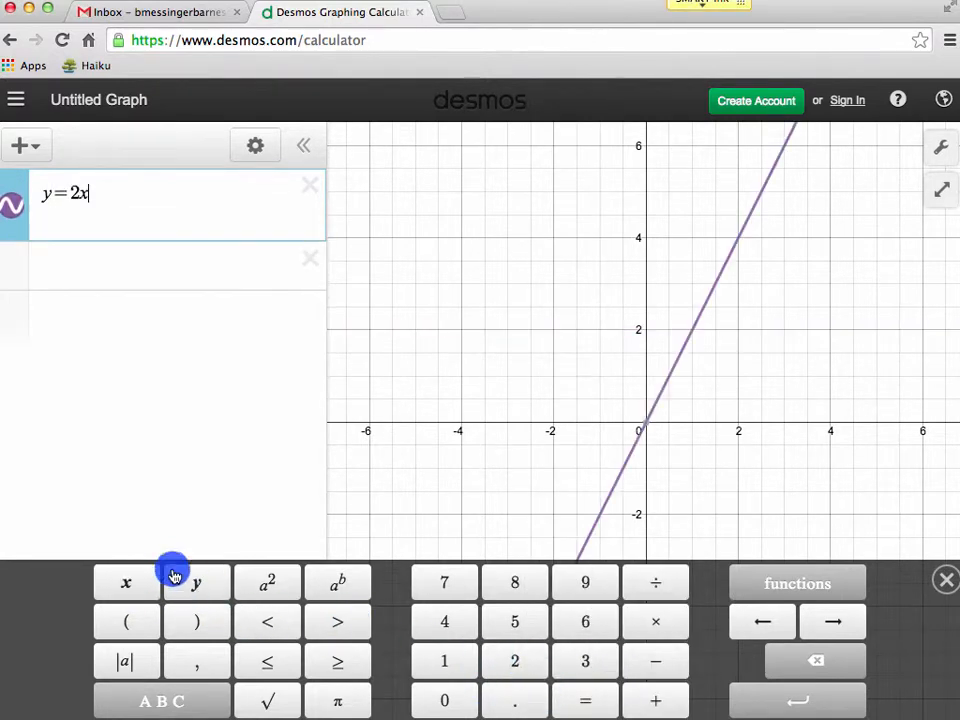
pyautogui.click(654, 699)
pyautogui.click(519, 628)
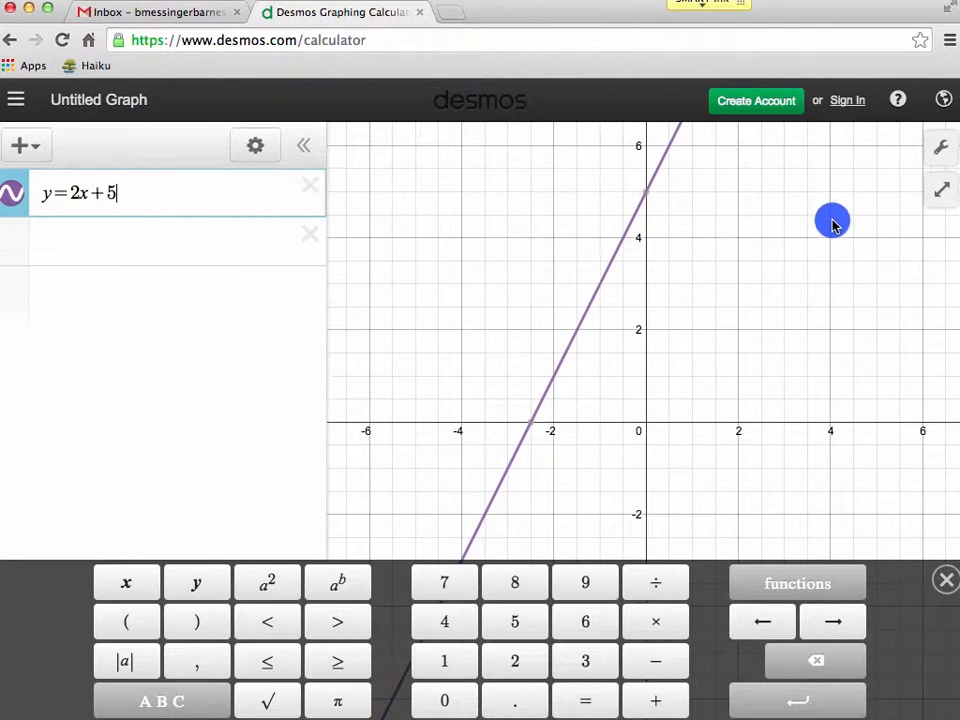
# Turn on Projector Mode in the graph settings.
pyautogui.click(941, 150)
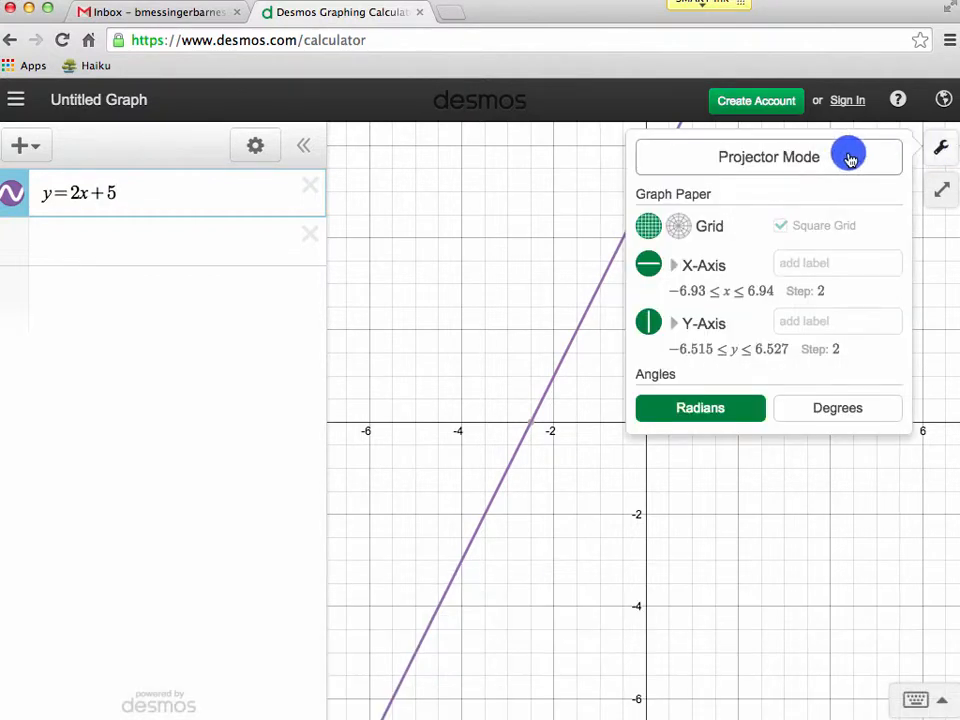
pyautogui.click(803, 165)
pyautogui.click(749, 563)
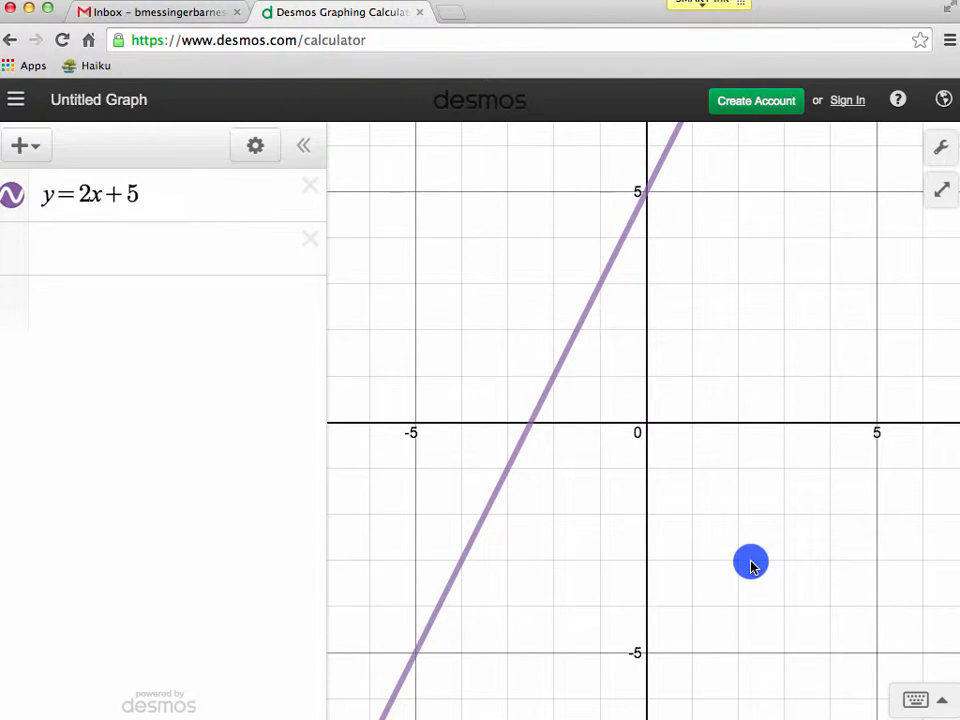
# Turn Projector Mode back off in the graph settings.
pyautogui.click(941, 148)
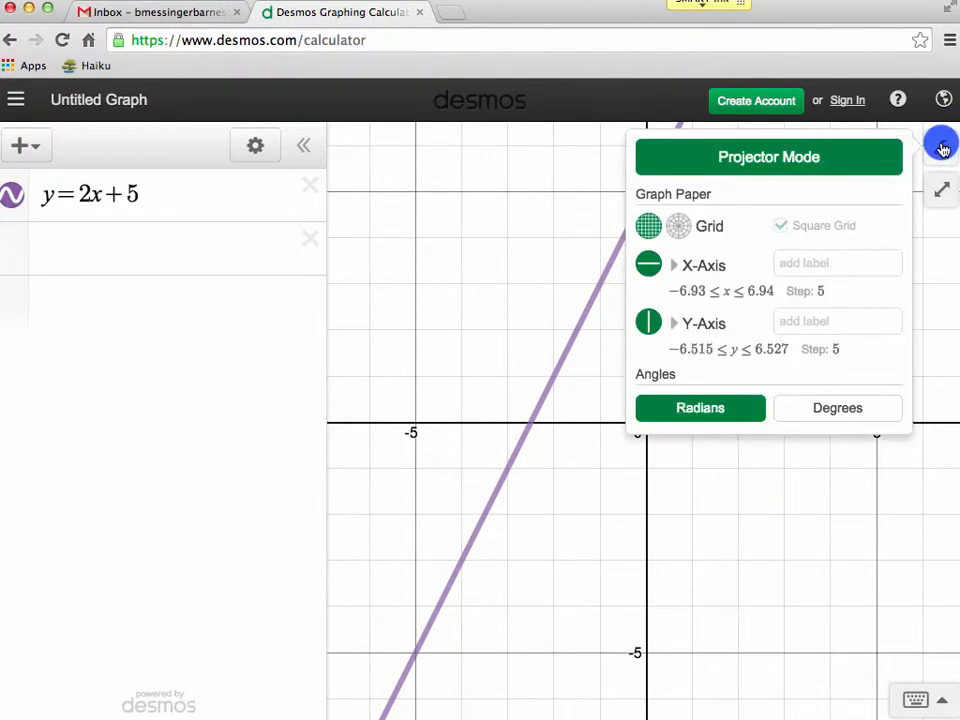
pyautogui.click(818, 167)
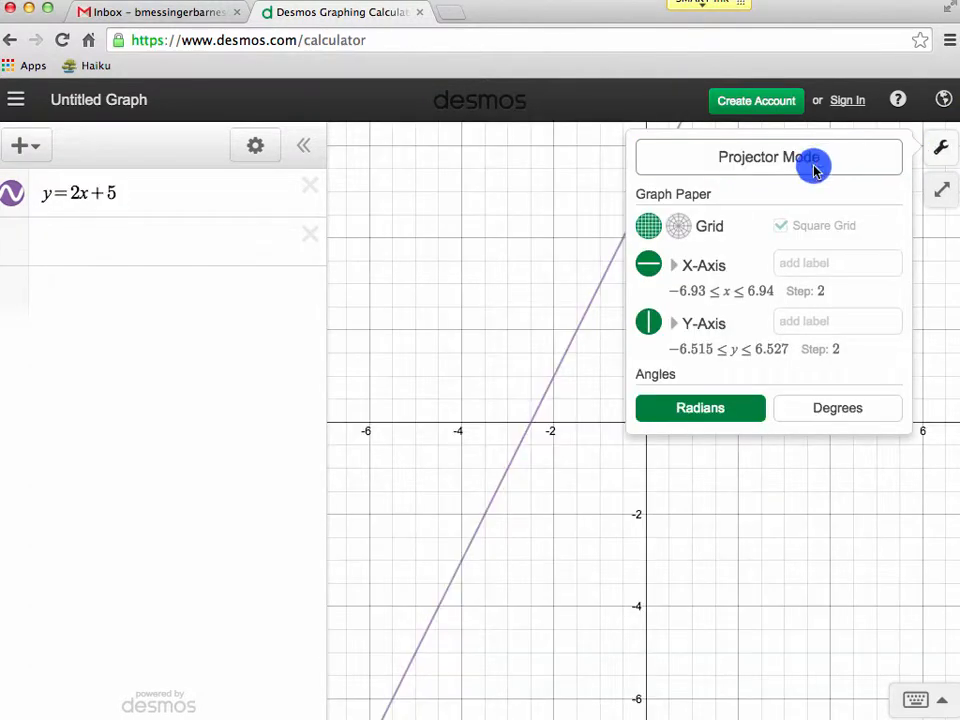
pyautogui.click(716, 506)
# Mark the line's x- and y-intercept points to show their coordinates.
pyautogui.click(195, 203)
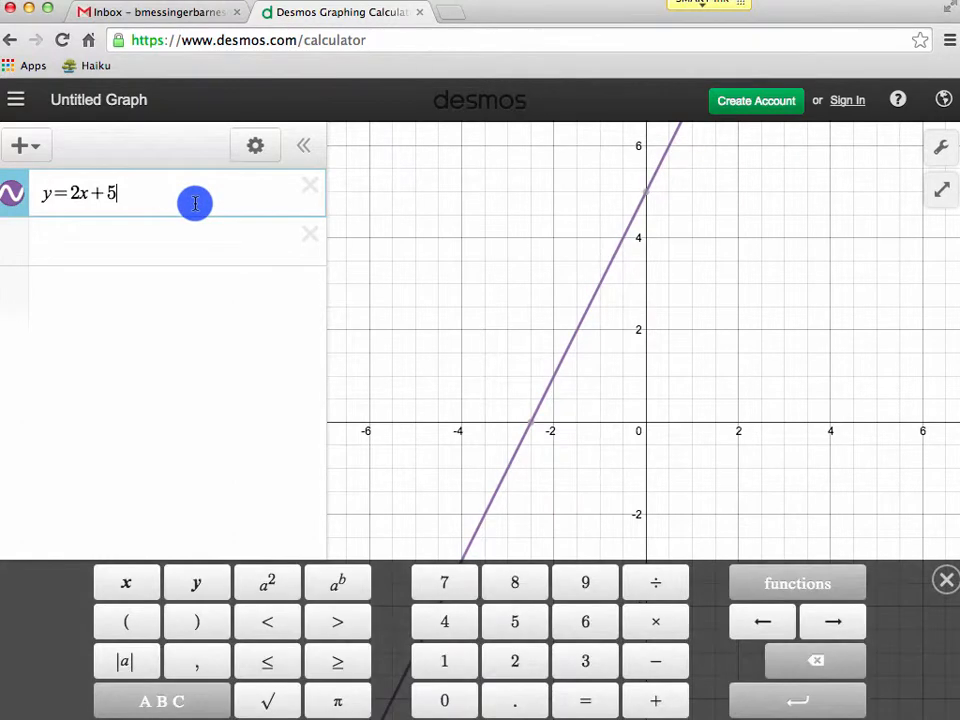
pyautogui.click(531, 428)
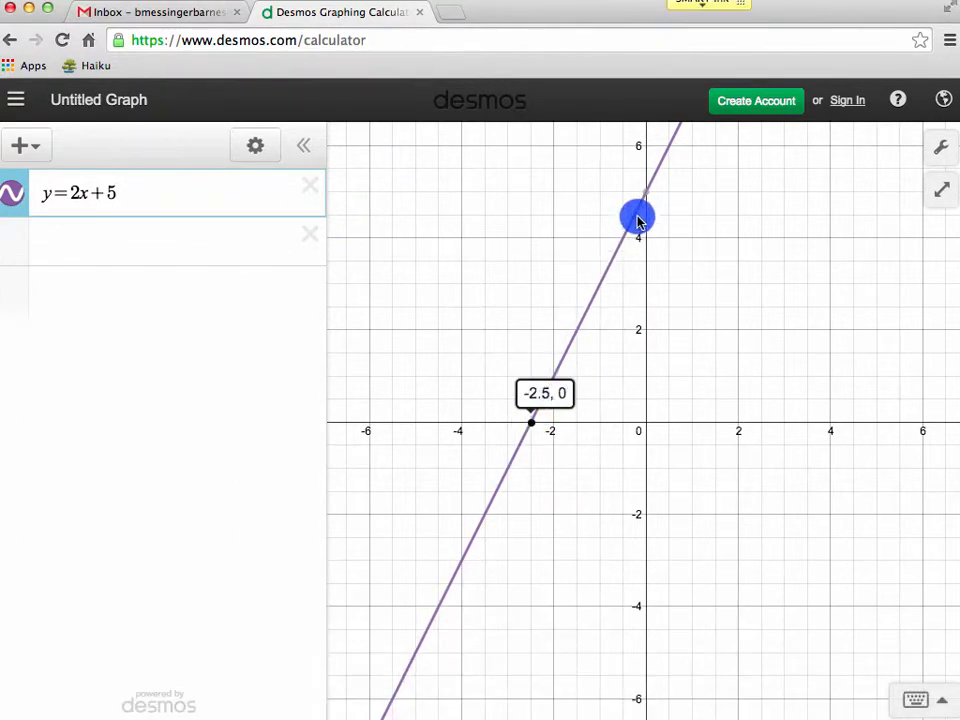
pyautogui.click(648, 201)
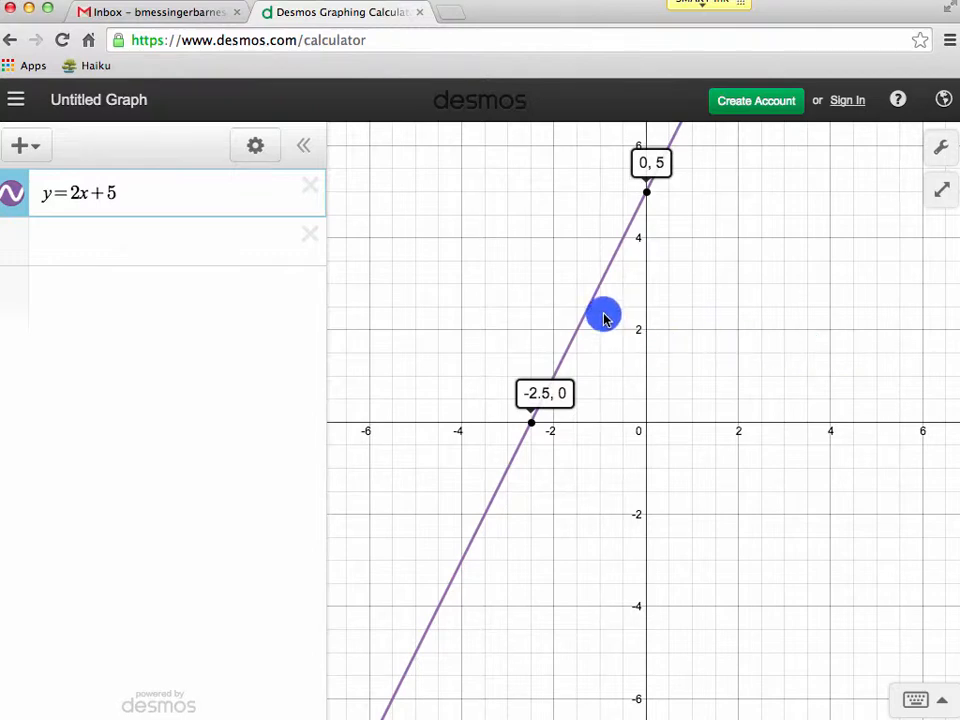
pyautogui.moveTo(592, 305)
pyautogui.mouseDown()
pyautogui.moveTo(553, 377)
pyautogui.moveTo(365, 605)
pyautogui.moveTo(535, 467)
pyautogui.moveTo(722, 240)
pyautogui.moveTo(660, 326)
pyautogui.moveTo(615, 341)
pyautogui.mouseUp()
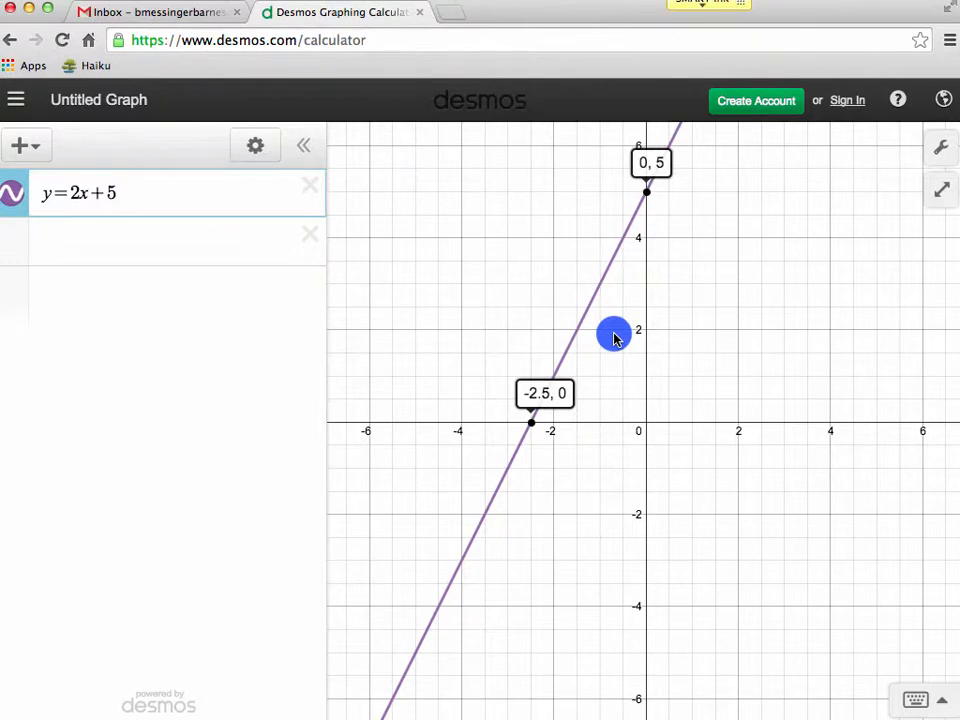
# Edit the expression list and change the line's colour to blue with a solid style.
pyautogui.click(256, 148)
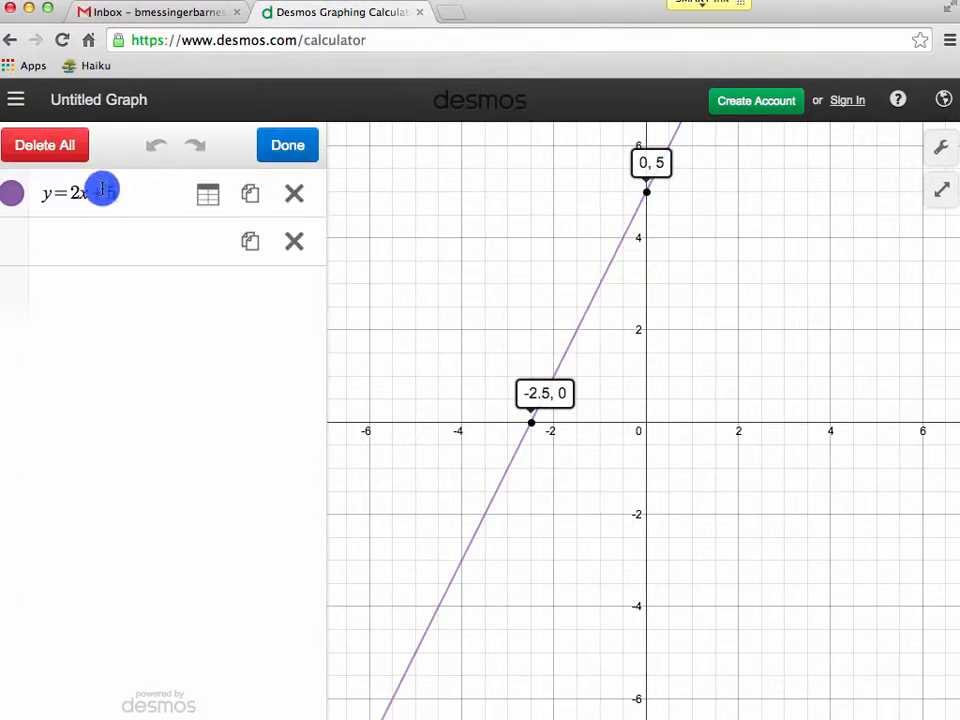
pyautogui.click(13, 200)
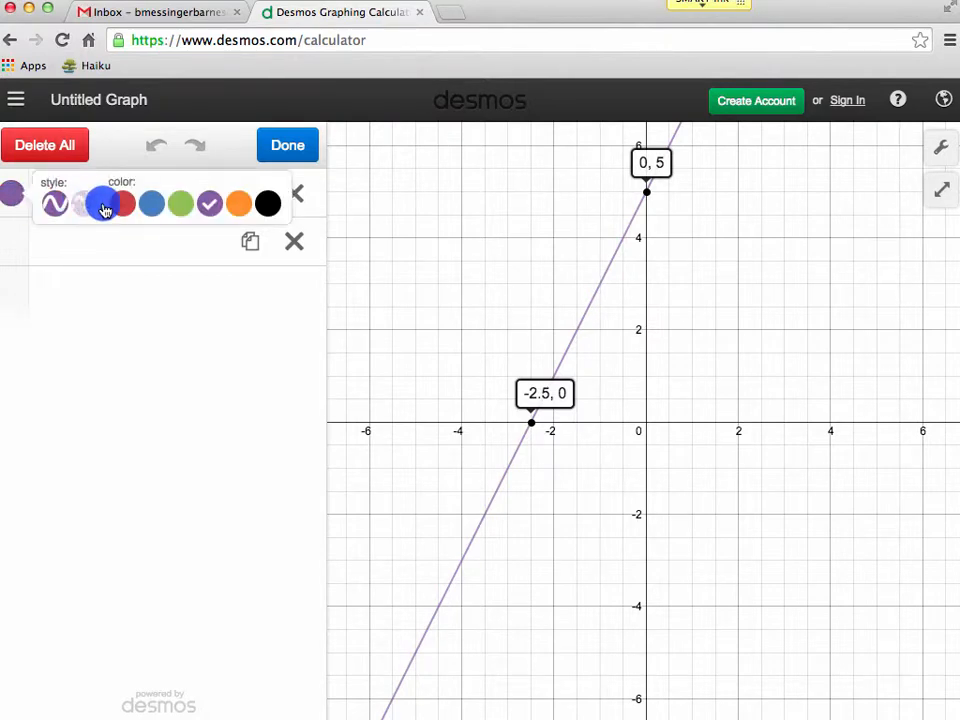
pyautogui.click(122, 206)
pyautogui.click(151, 205)
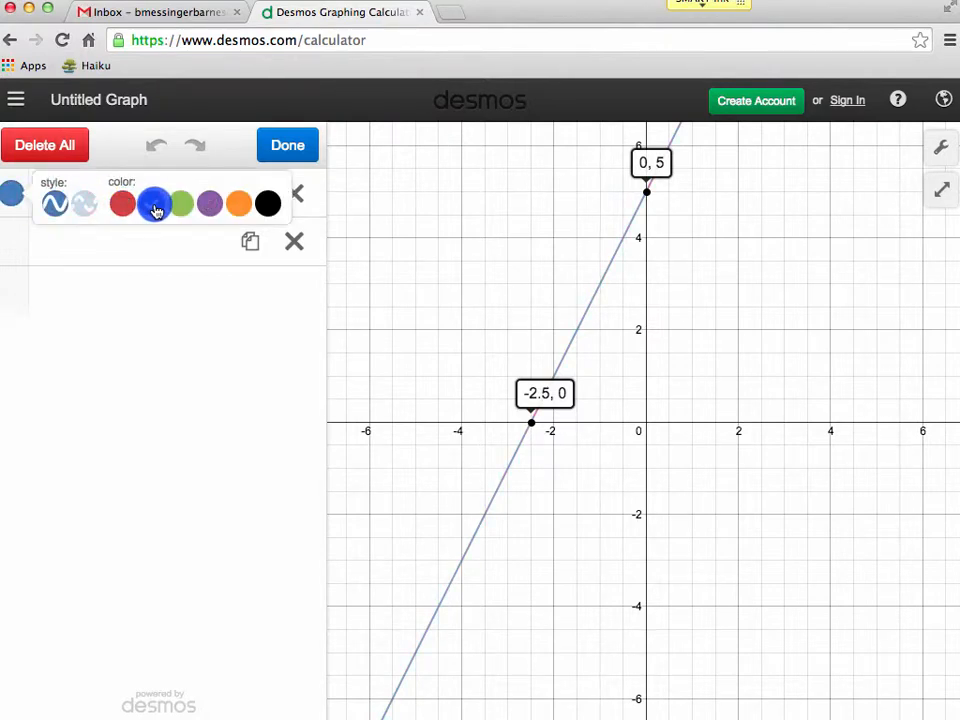
pyautogui.click(90, 207)
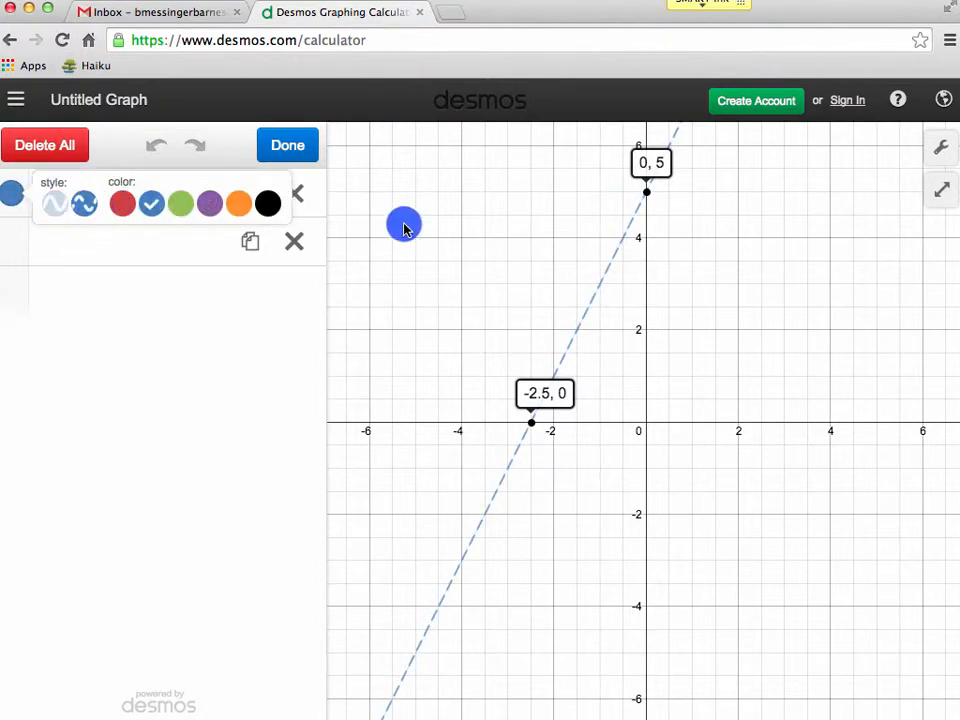
pyautogui.click(50, 205)
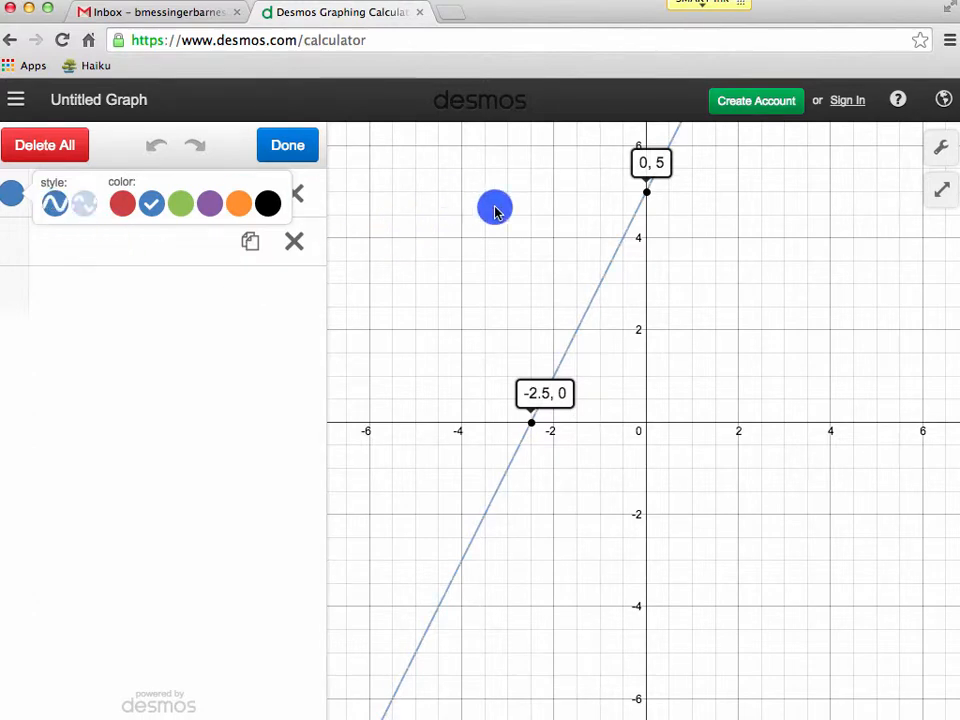
pyautogui.click(495, 210)
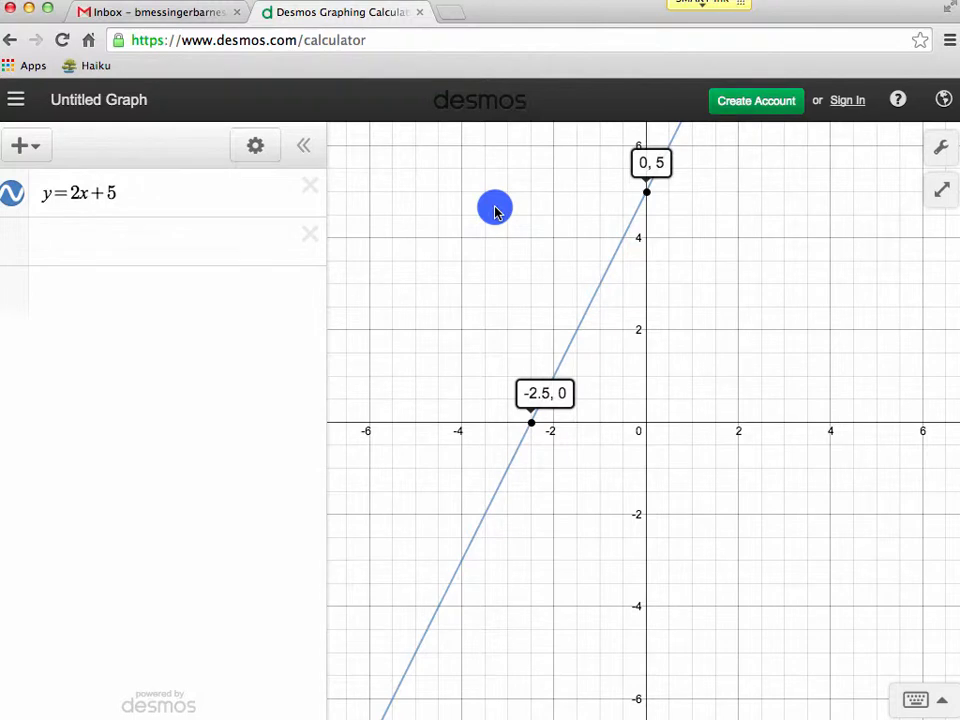
# Replace the line with a new expression 3m+4k=9.
pyautogui.click(312, 190)
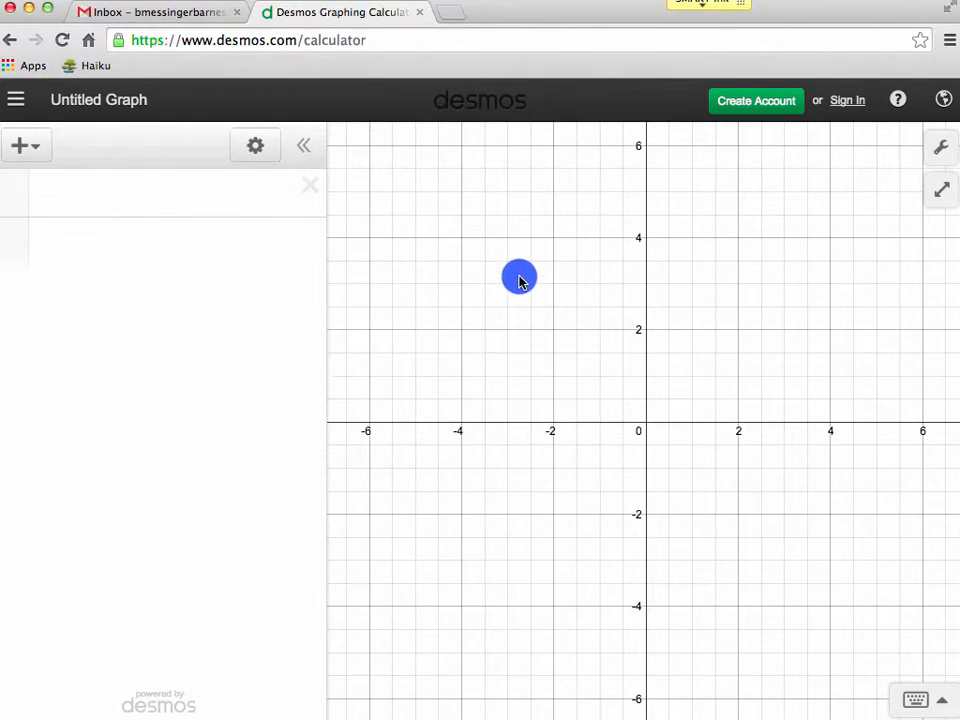
pyautogui.click(236, 193)
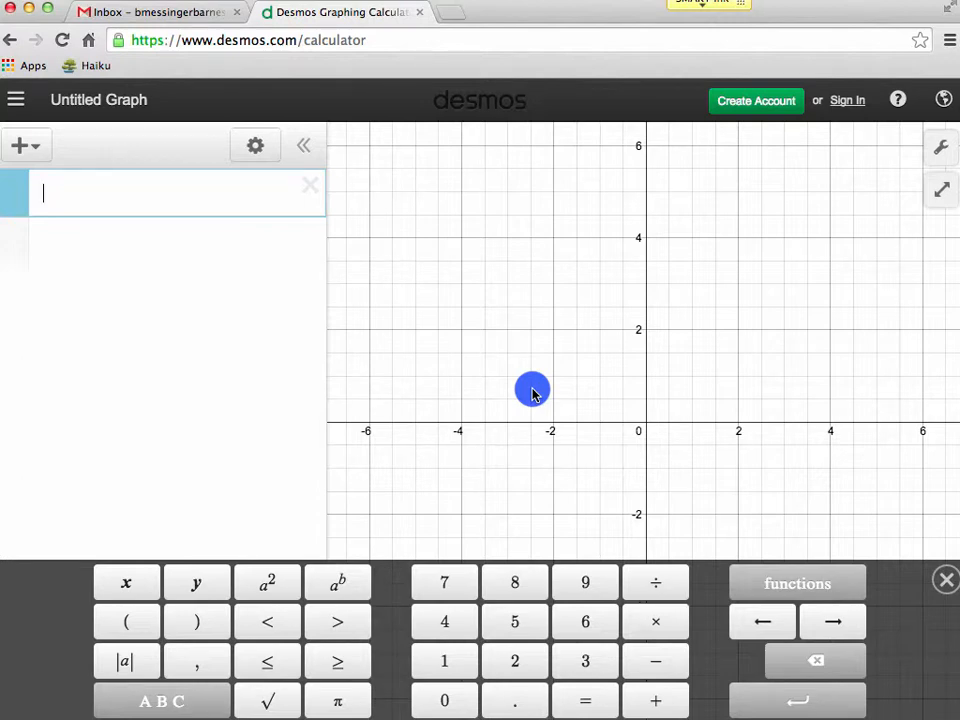
pyautogui.click(585, 658)
pyautogui.click(171, 699)
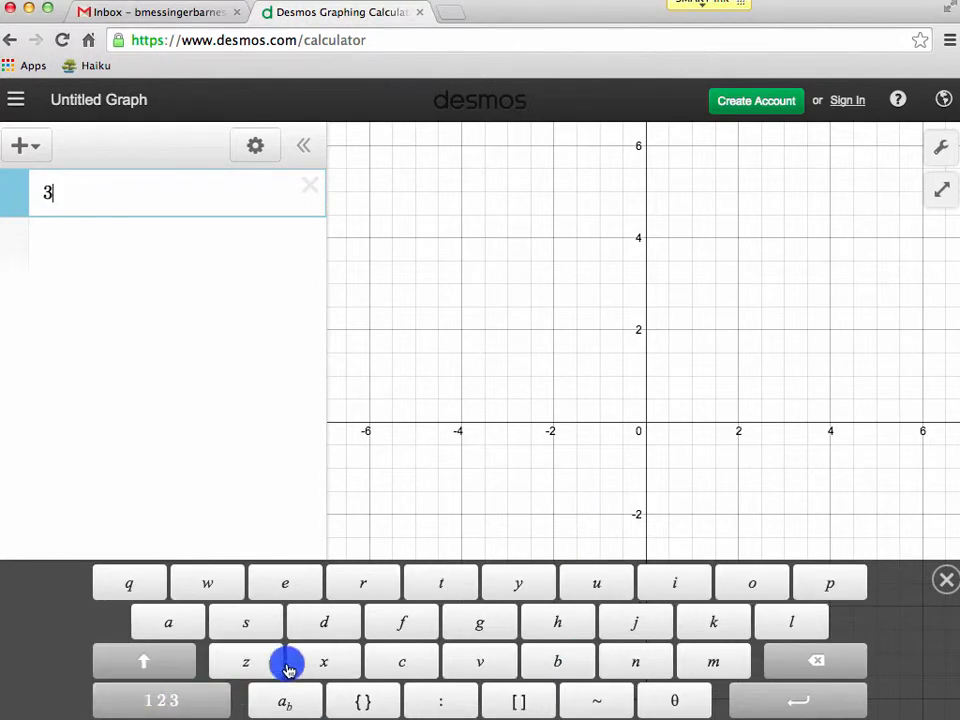
pyautogui.click(700, 660)
pyautogui.click(161, 698)
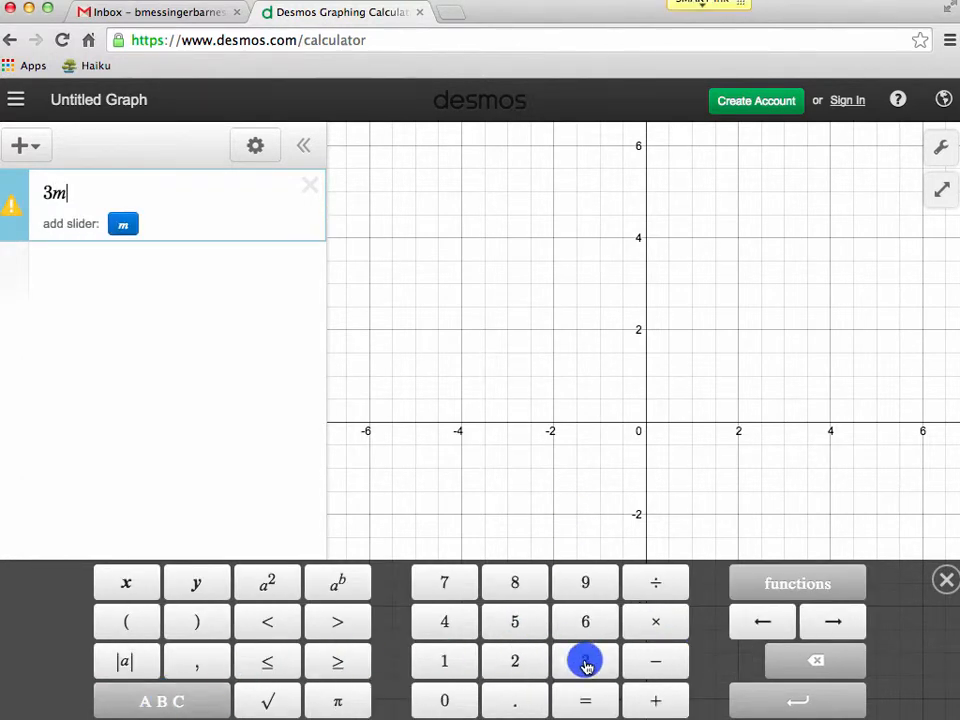
pyautogui.click(657, 700)
pyautogui.click(467, 627)
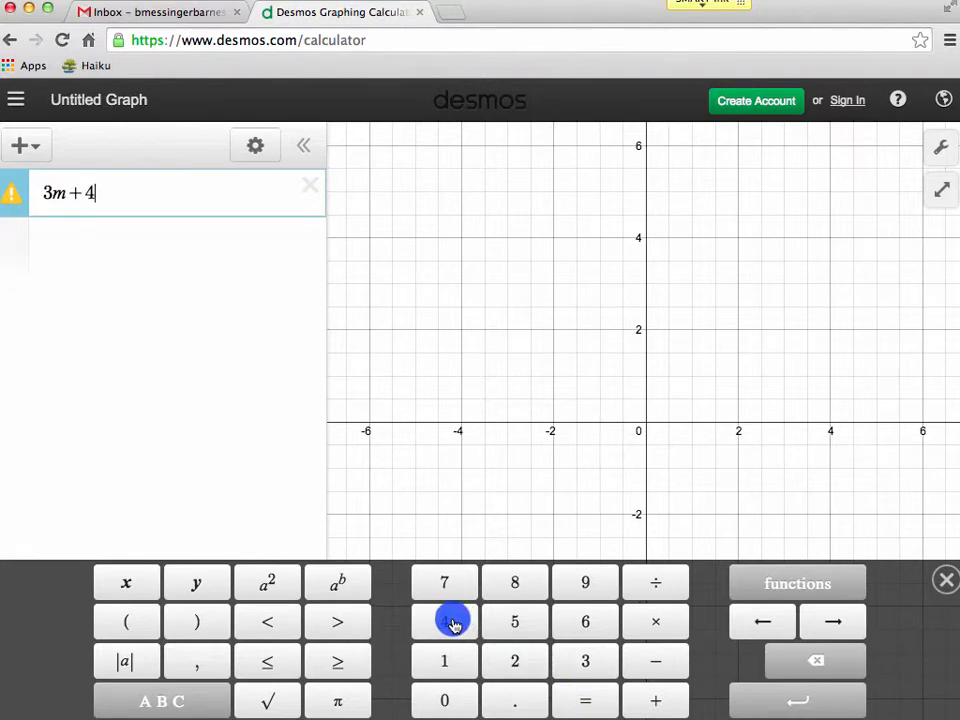
pyautogui.click(206, 705)
pyautogui.click(705, 630)
pyautogui.click(165, 698)
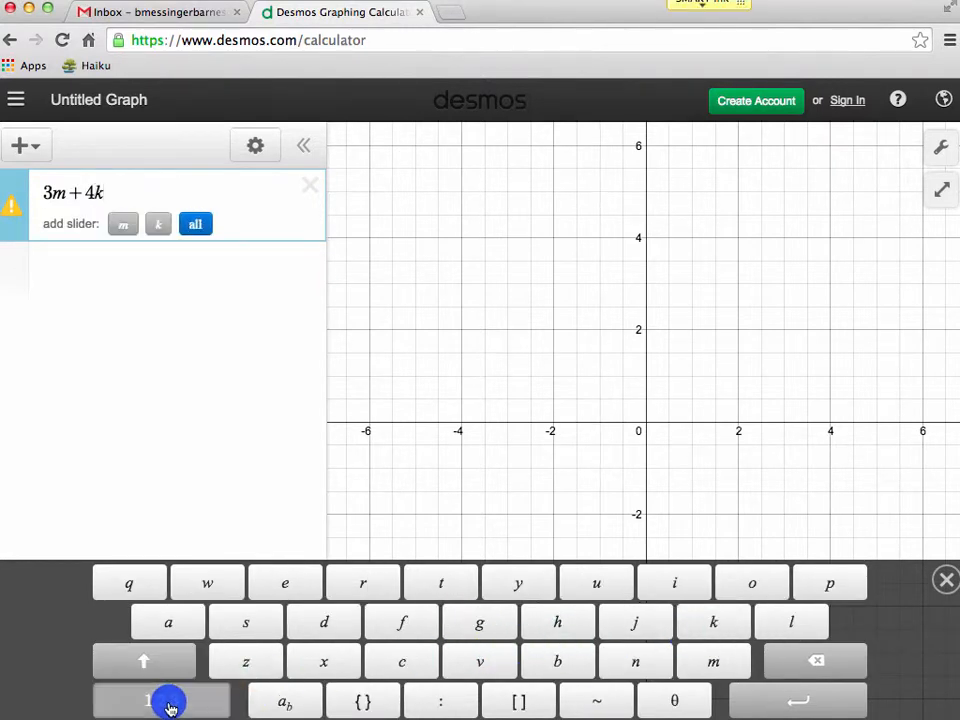
pyautogui.click(600, 704)
pyautogui.click(590, 585)
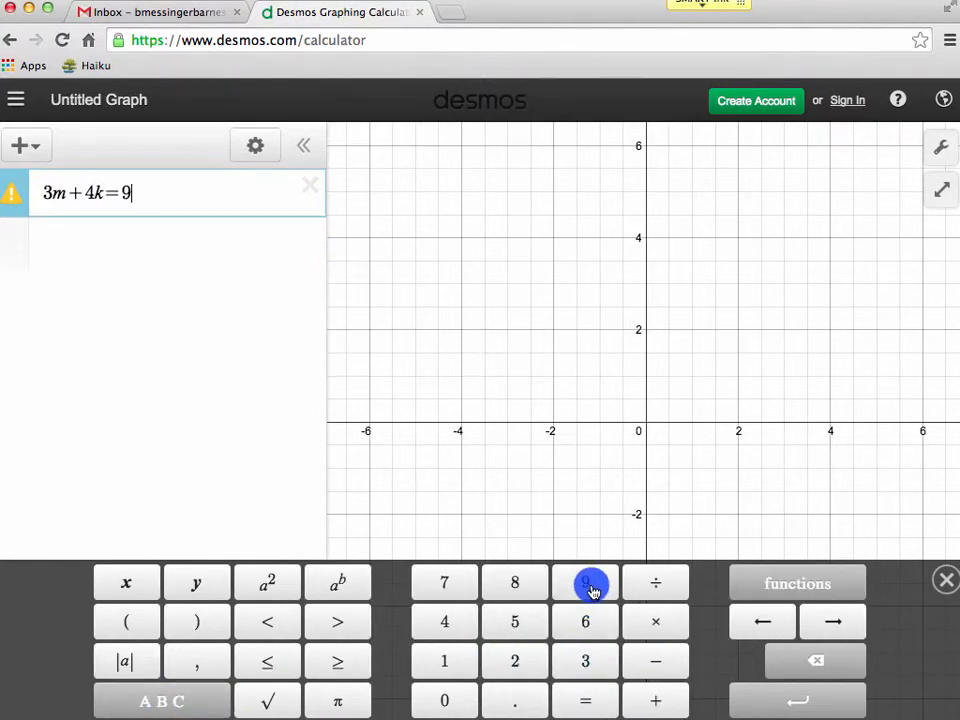
pyautogui.click(424, 384)
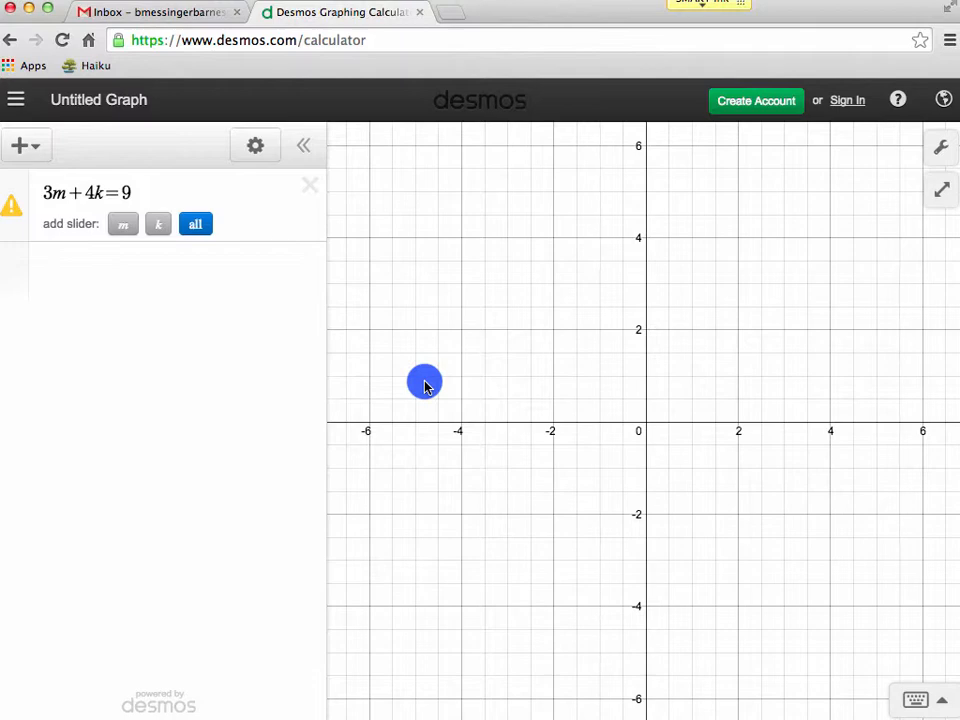
# Change the variables m and k to x and y, making the equation 3x+4y=9.
pyautogui.click(68, 192)
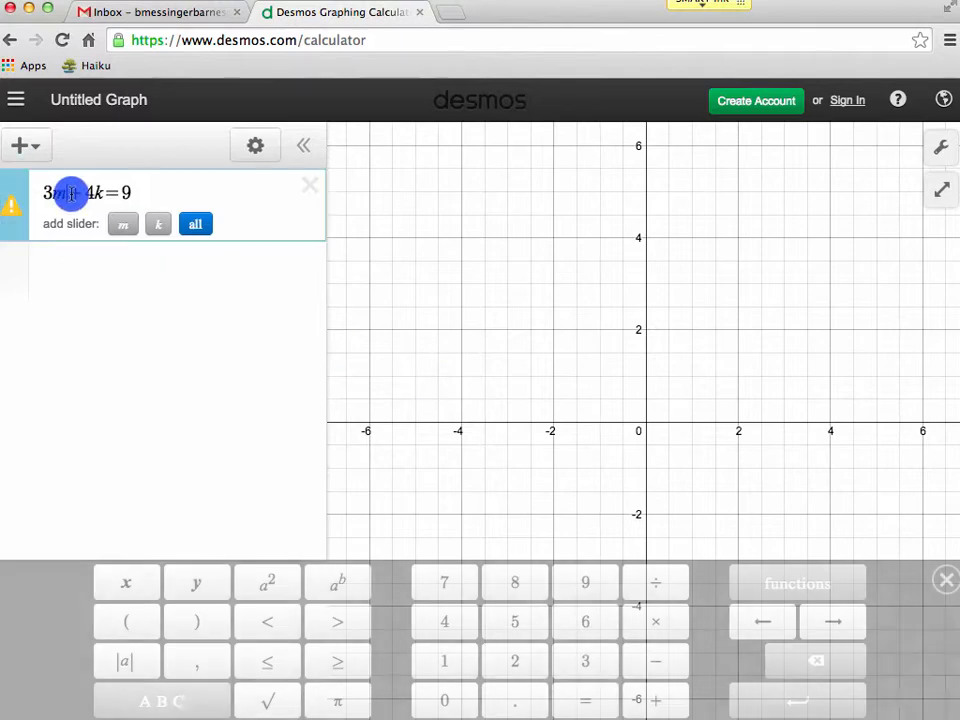
pyautogui.press('BackSpace')
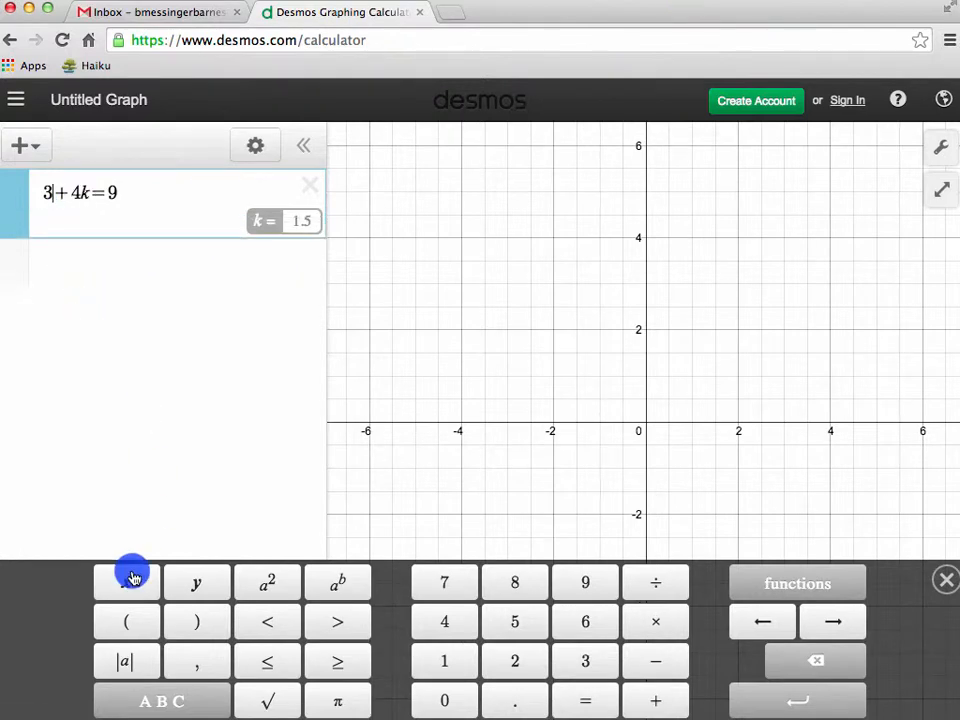
pyautogui.click(133, 574)
pyautogui.press('BackSpace')
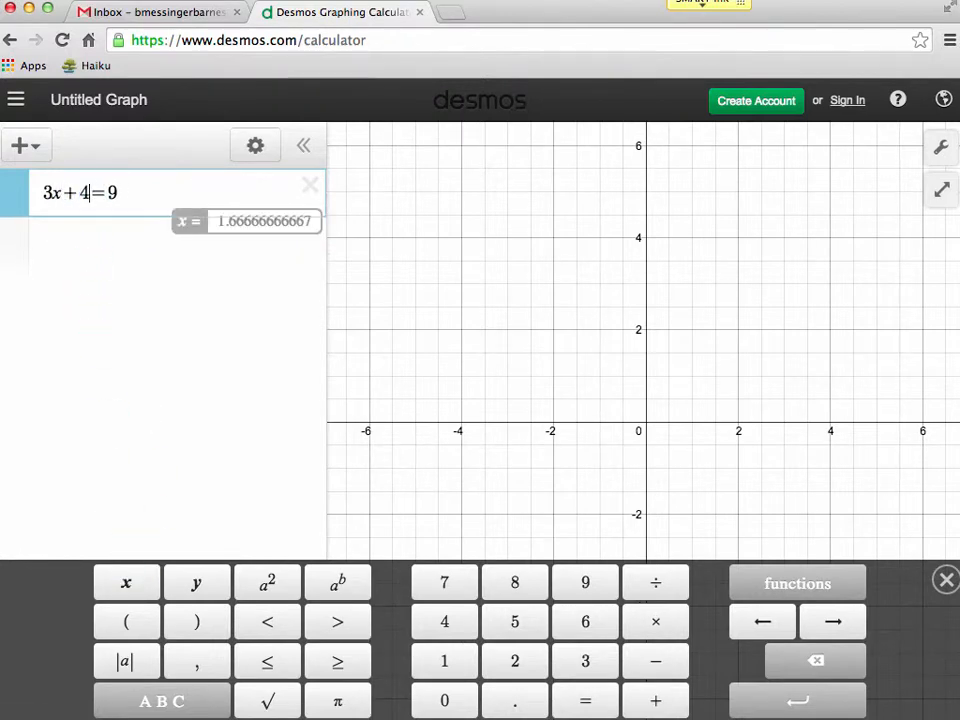
pyautogui.write('y')
pyautogui.click(381, 281)
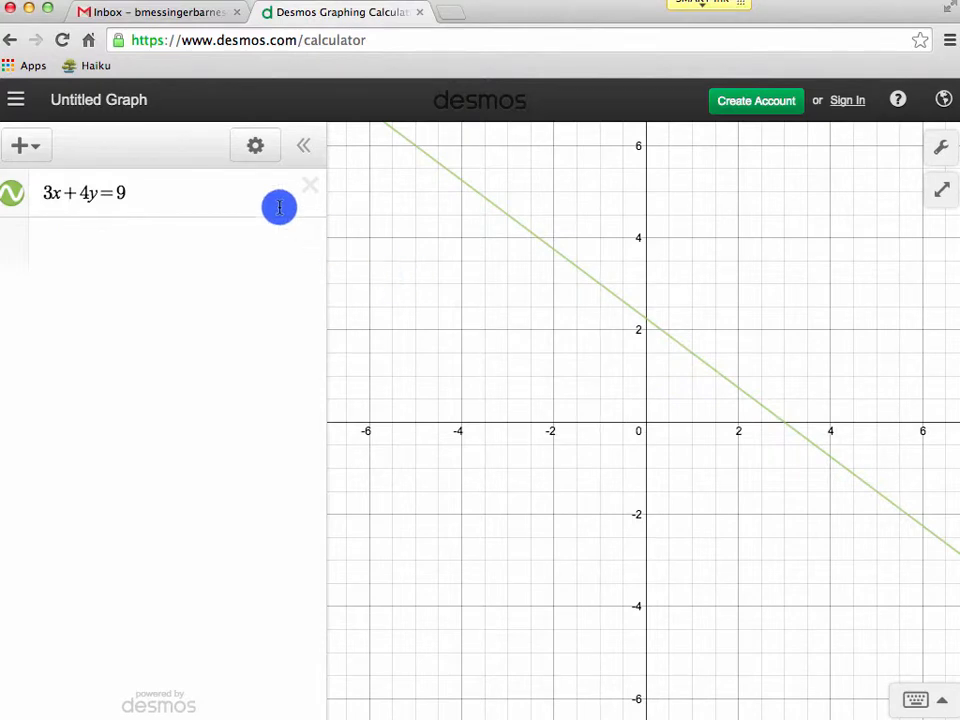
# Mark the line's two axis intercepts, then delete the 3x+4y=9 expression.
pyautogui.click(218, 199)
pyautogui.click(648, 323)
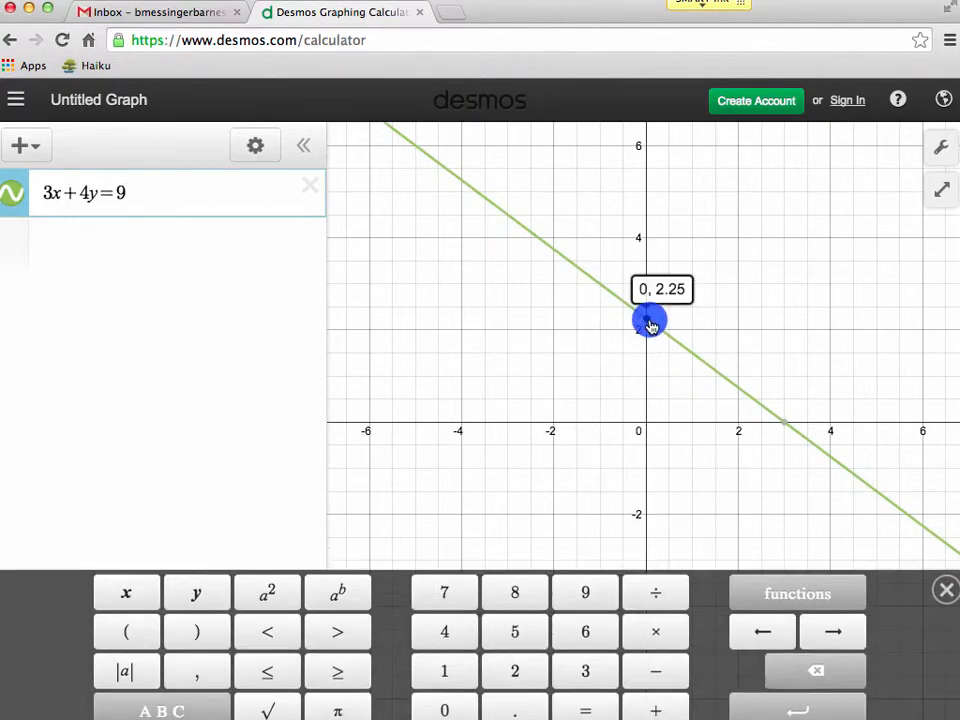
pyautogui.click(786, 425)
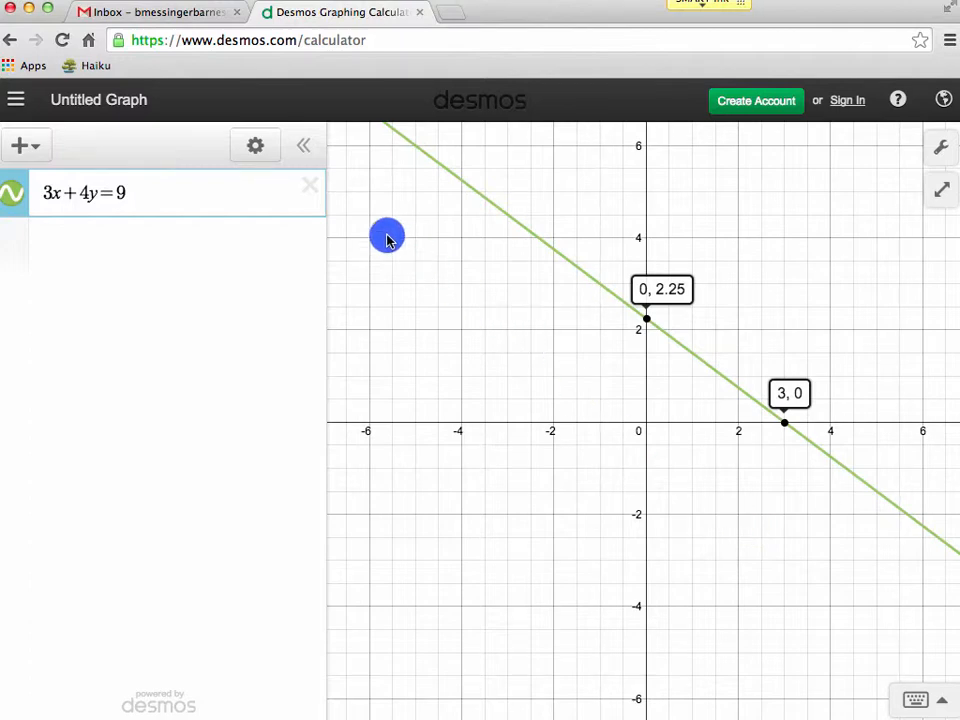
pyautogui.click(310, 189)
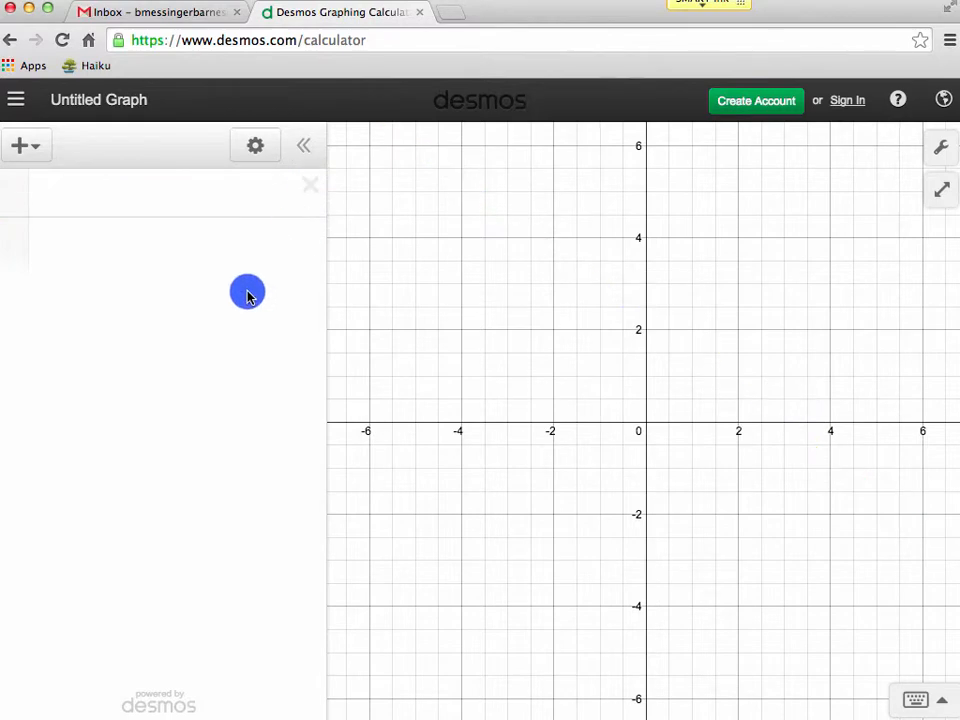
# Insert a table and clear the default x1 and y1 column headings.
pyautogui.click(32, 148)
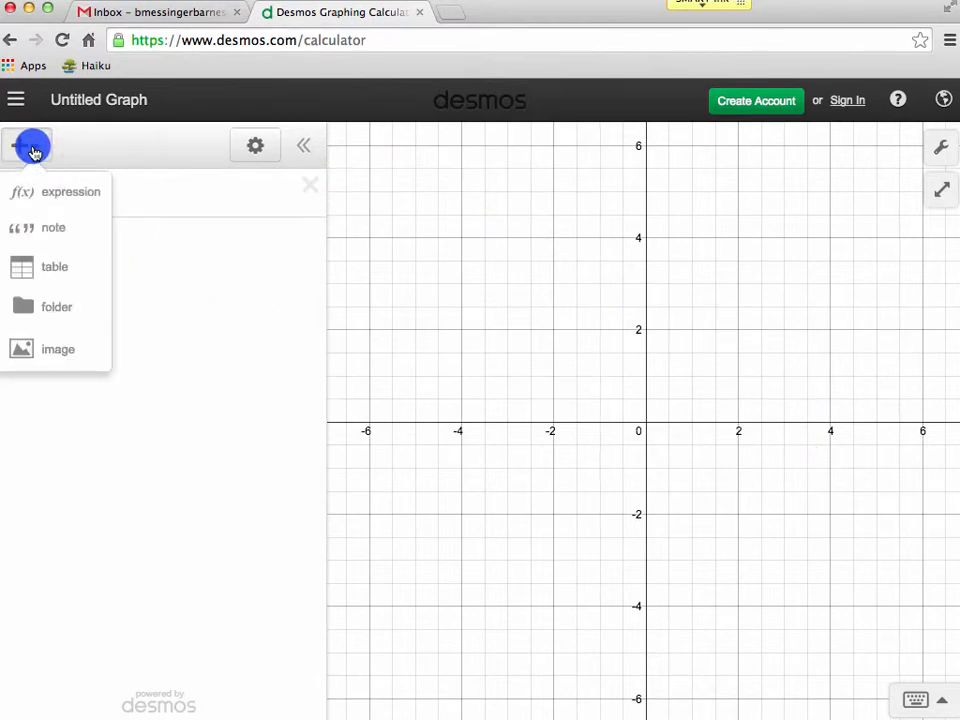
pyautogui.click(69, 276)
pyautogui.click(69, 271)
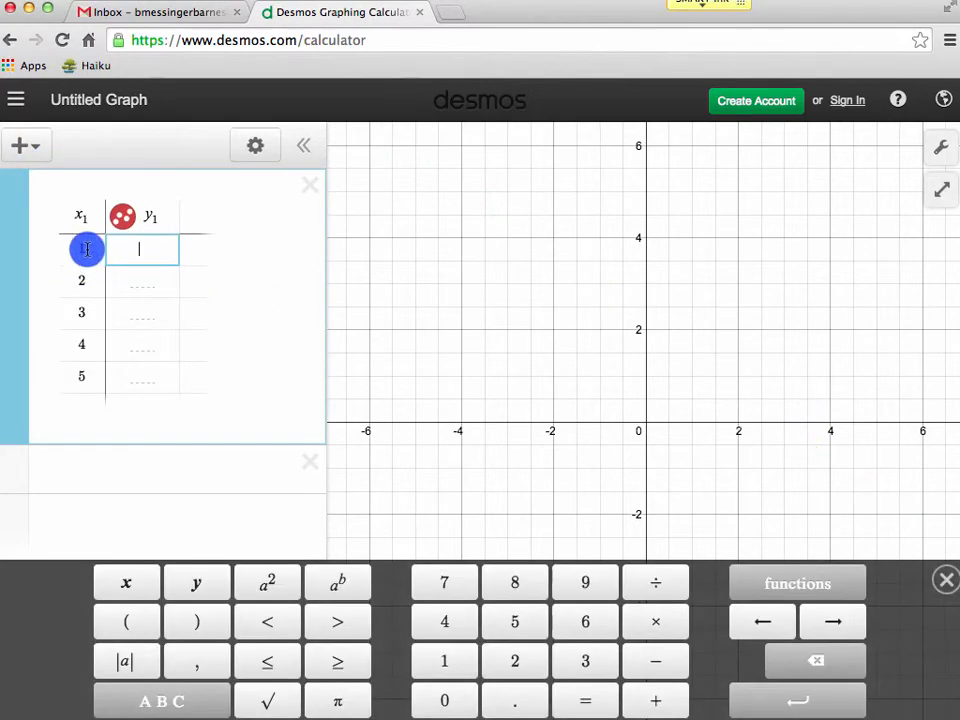
pyautogui.click(90, 219)
pyautogui.press('BackSpace')
pyautogui.press('BackSpace')
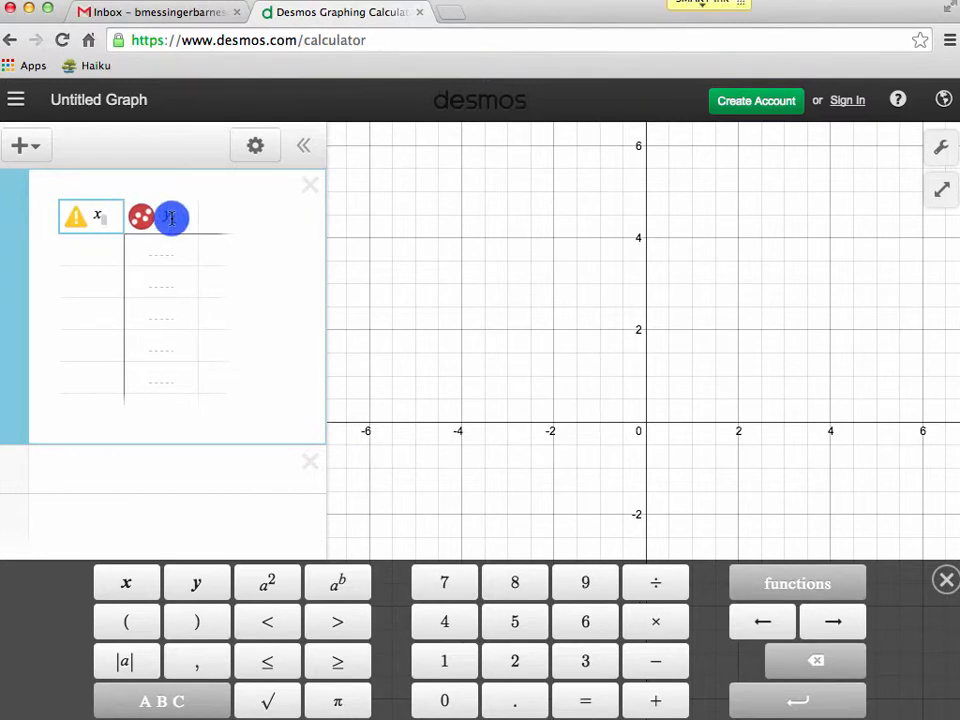
pyautogui.click(173, 219)
pyautogui.press('BackSpace')
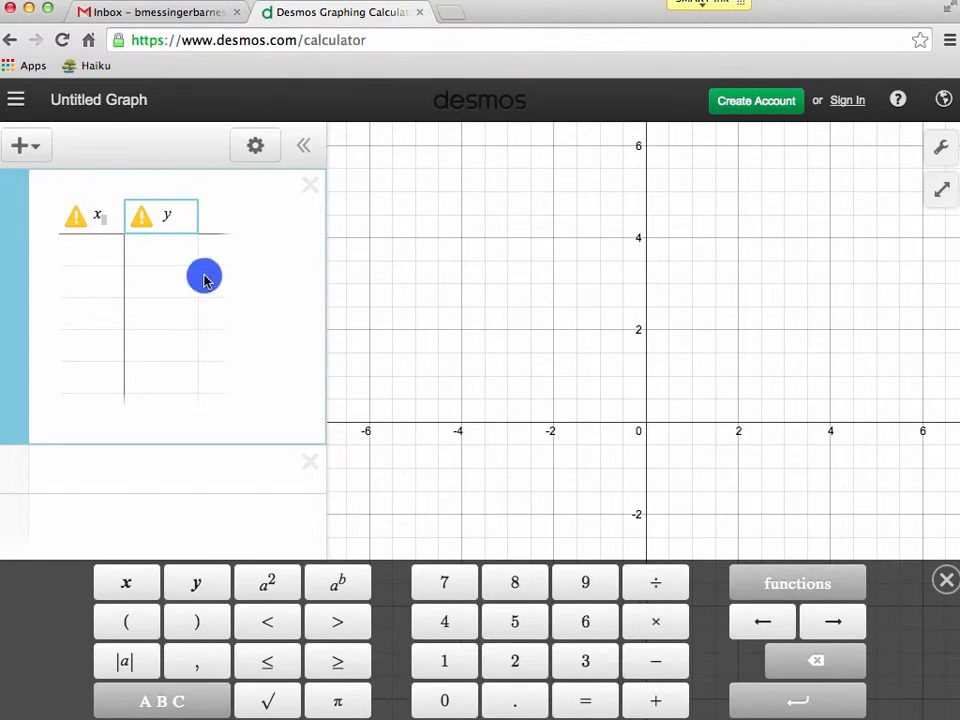
pyautogui.press('BackSpace')
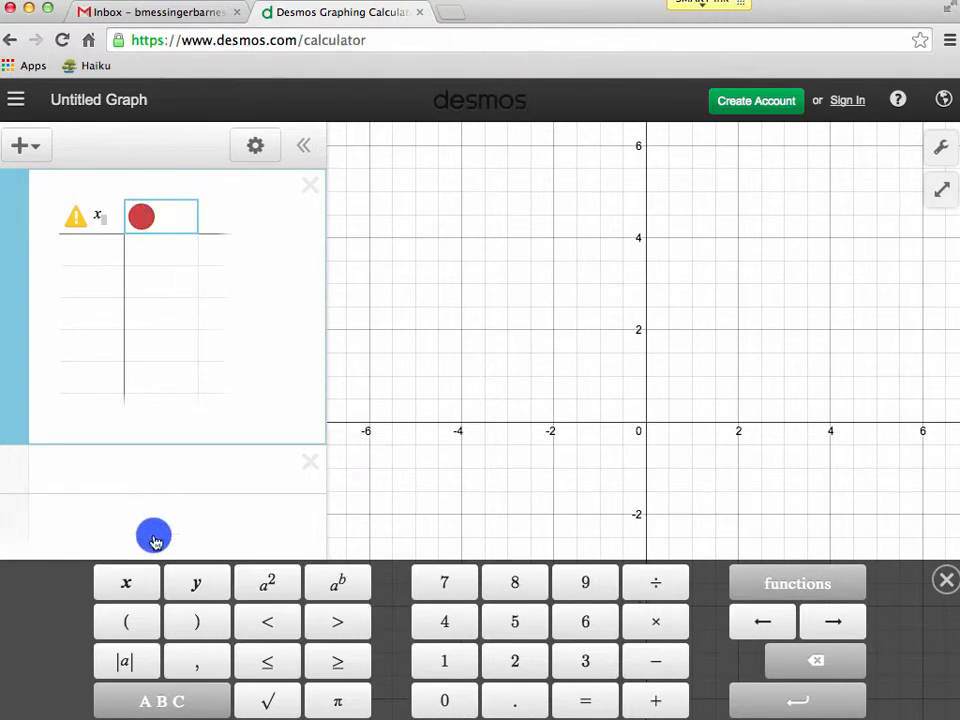
# Set the second column heading to 1/2x+4 and the first column heading to x.
pyautogui.click(444, 661)
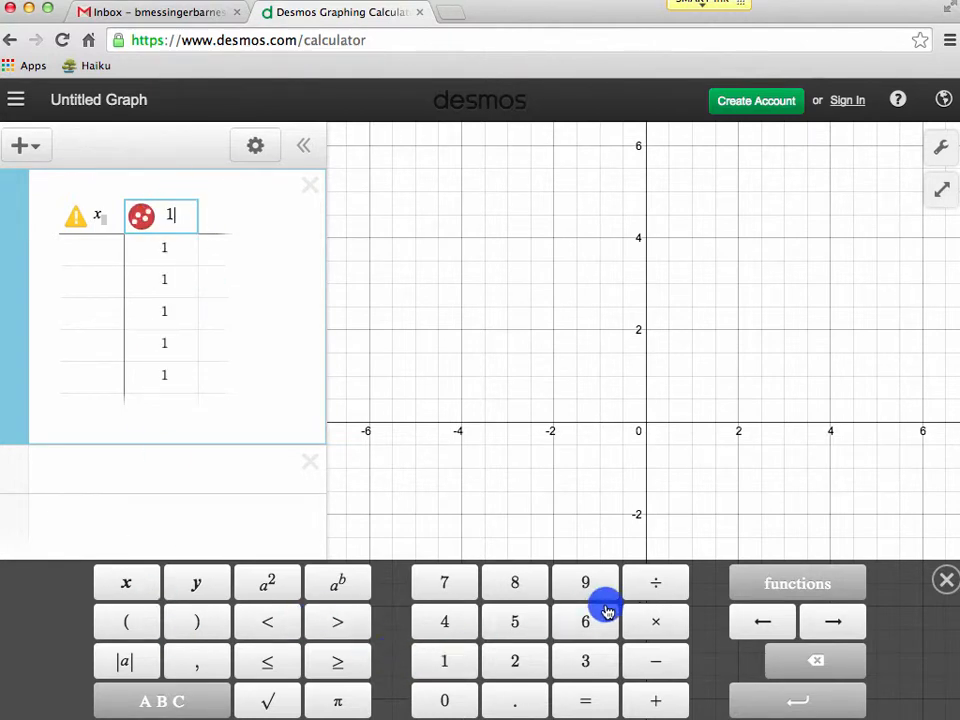
pyautogui.click(654, 582)
pyautogui.click(517, 662)
pyautogui.click(829, 620)
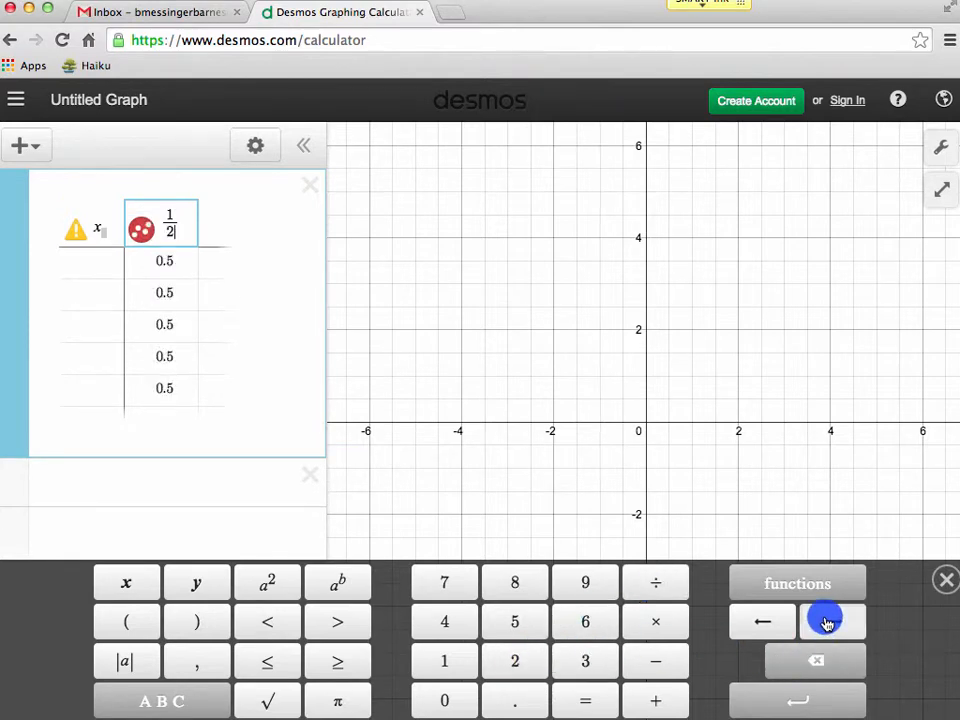
pyautogui.click(134, 583)
pyautogui.click(575, 670)
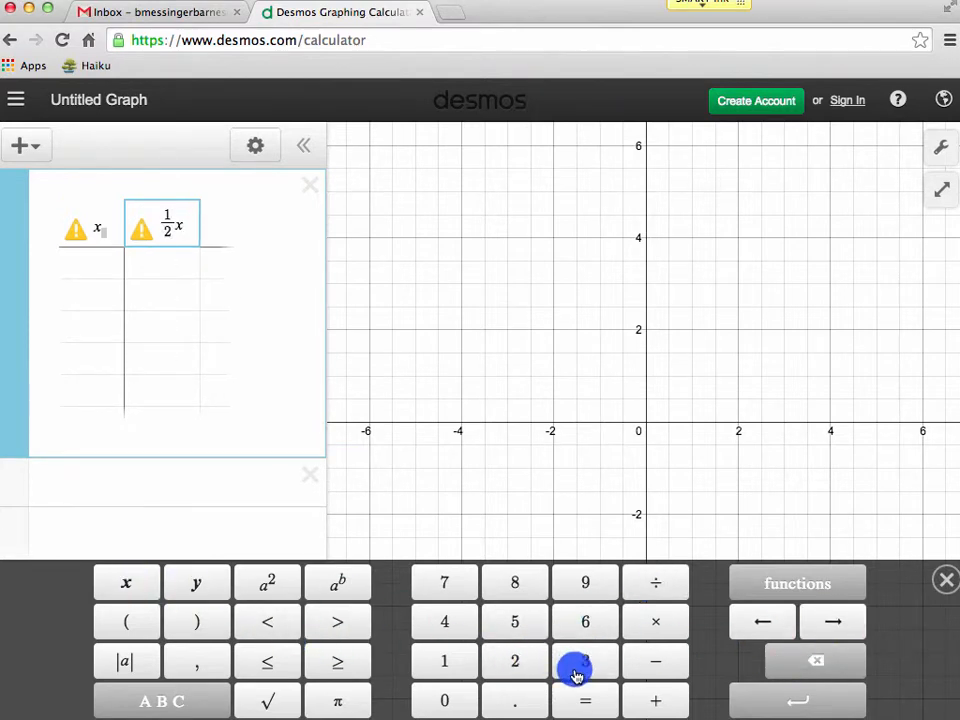
pyautogui.click(662, 701)
pyautogui.click(439, 619)
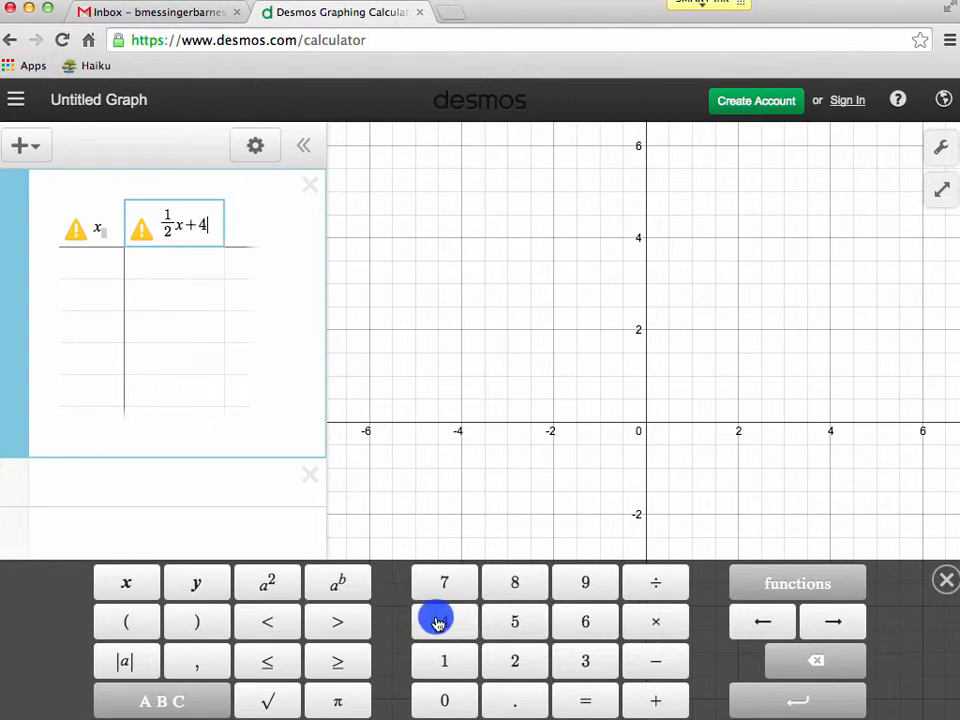
pyautogui.click(106, 240)
pyautogui.press('BackSpace')
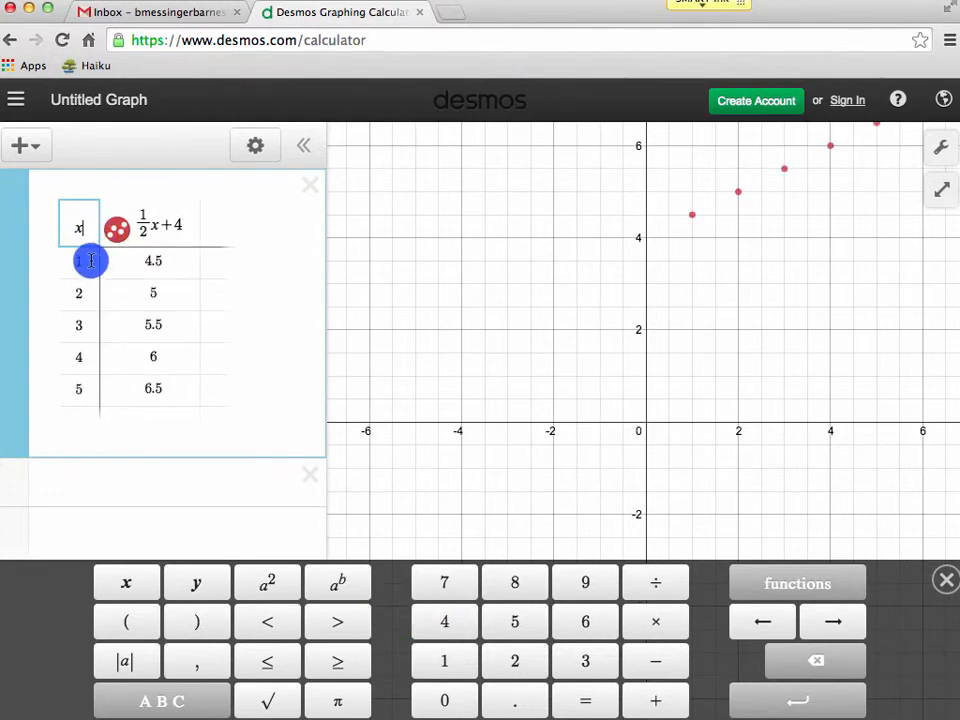
# Replace the table's x values with 0, 2, -6 and 3.
pyautogui.click(84, 388)
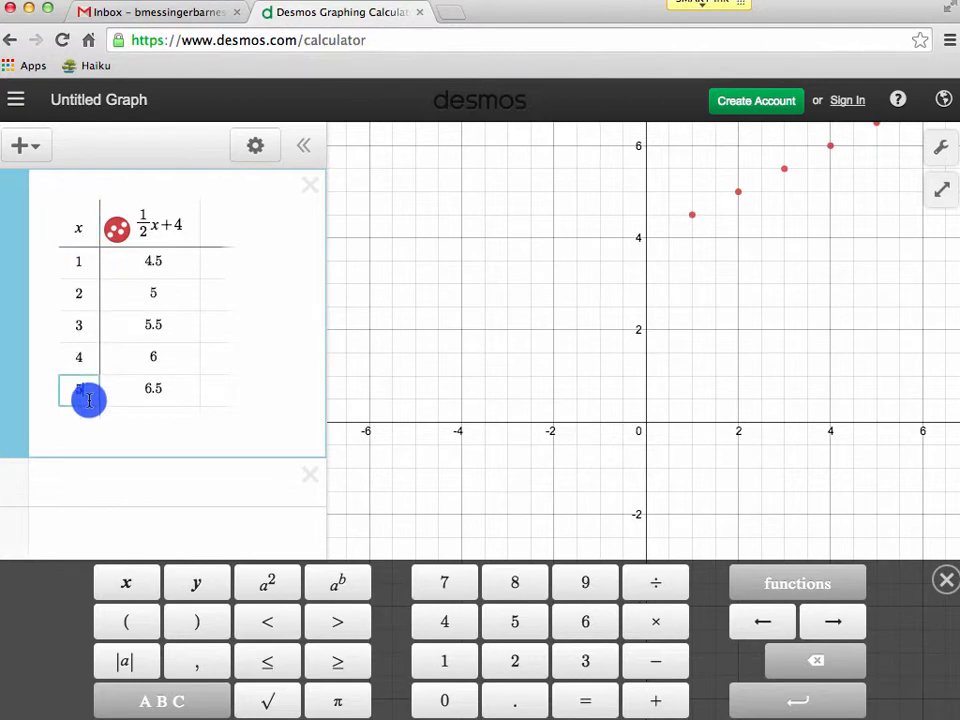
pyautogui.press('BackSpace')
pyautogui.click(88, 326)
pyautogui.press('BackSpace')
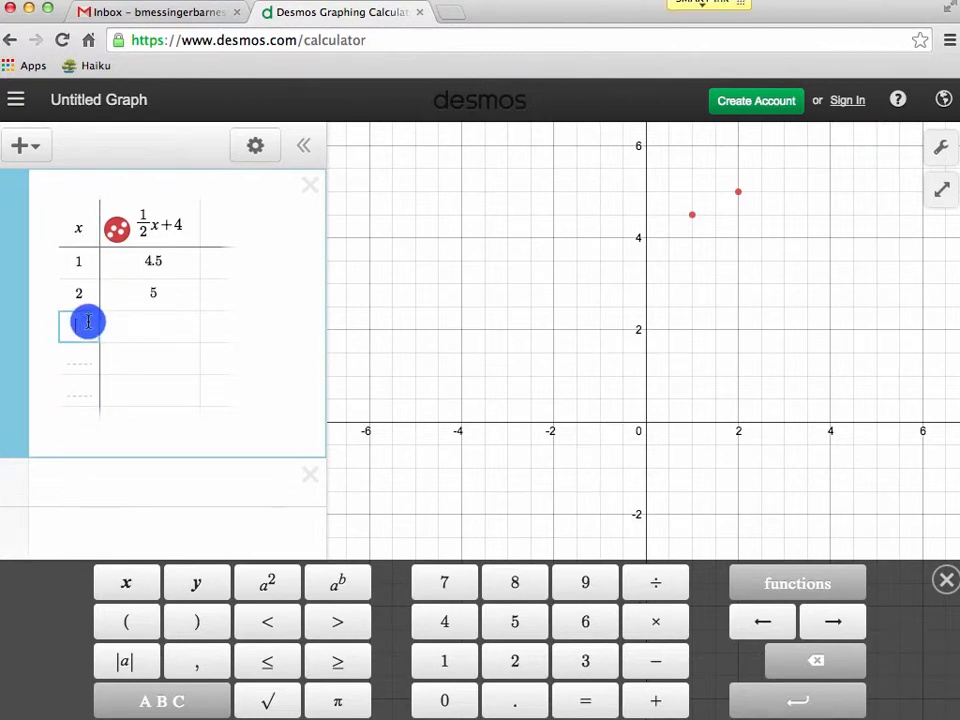
pyautogui.click(88, 300)
pyautogui.press('BackSpace')
pyautogui.click(88, 270)
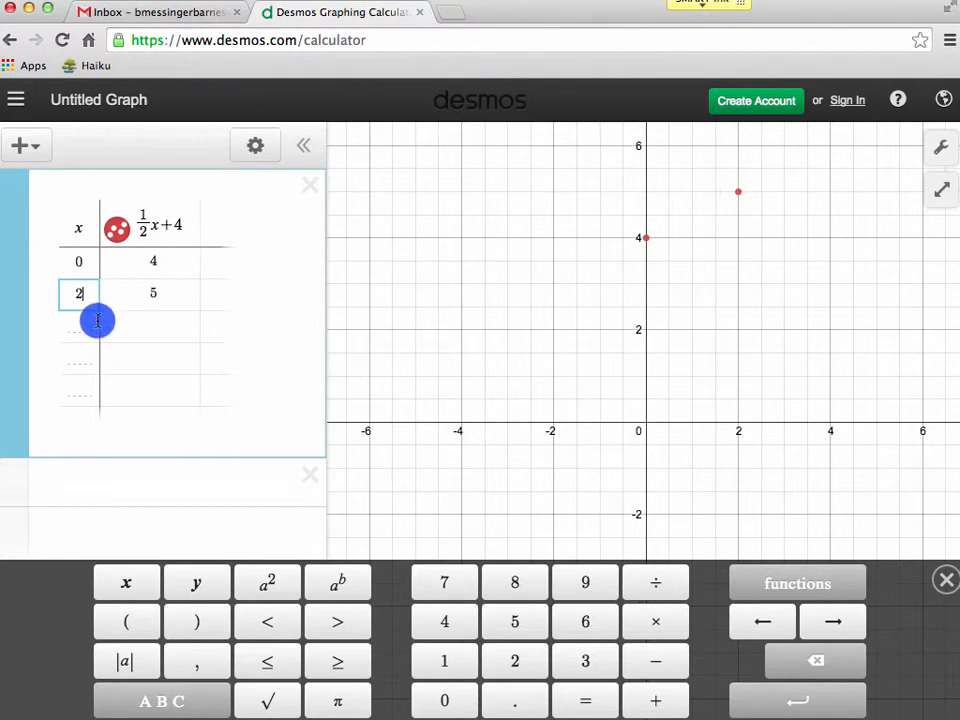
pyautogui.write('-6')
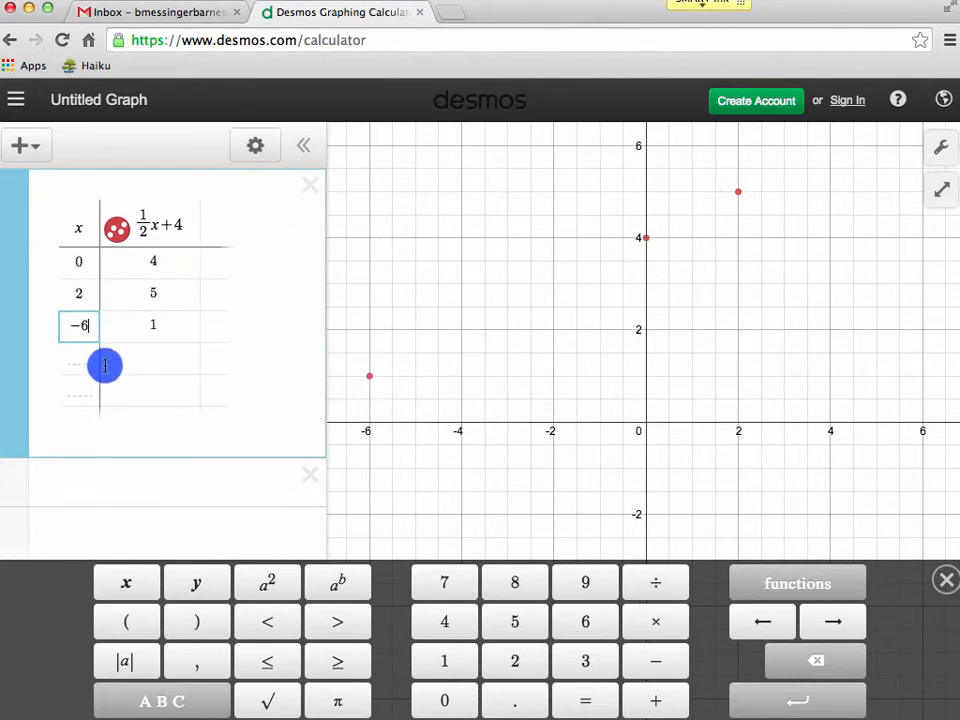
pyautogui.write('3')
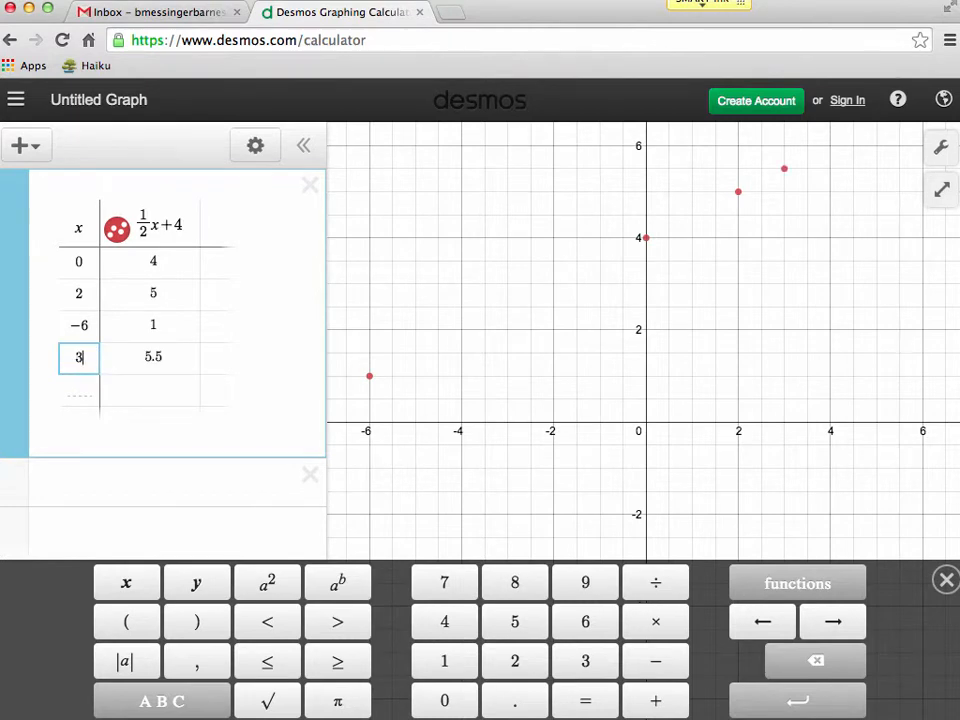
pyautogui.click(76, 391)
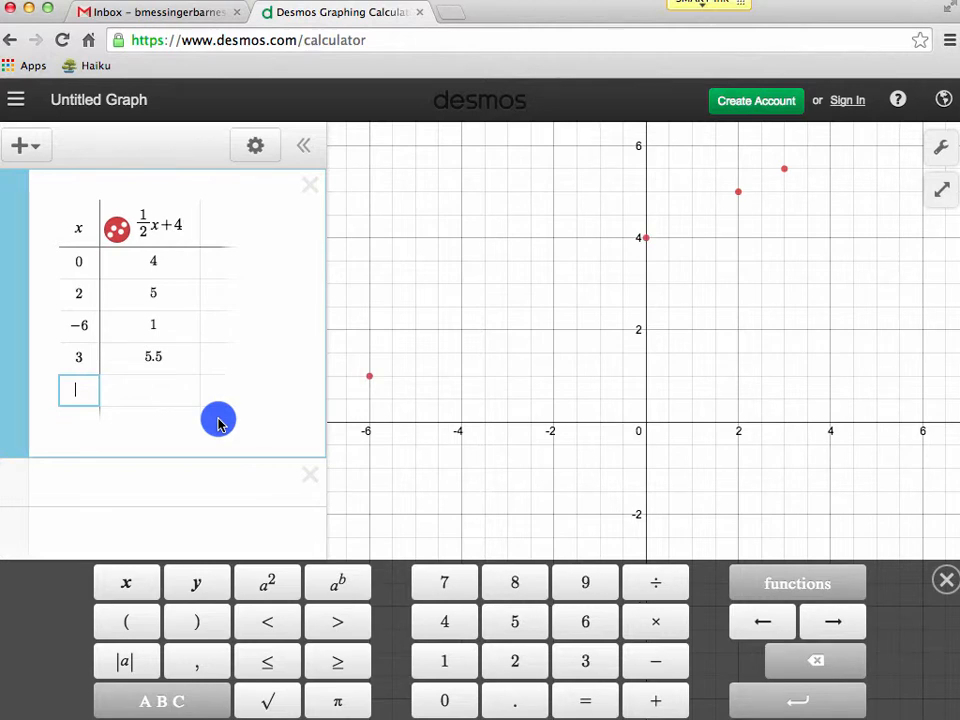
# Colour the table's points black and connect them with a line.
pyautogui.click(258, 148)
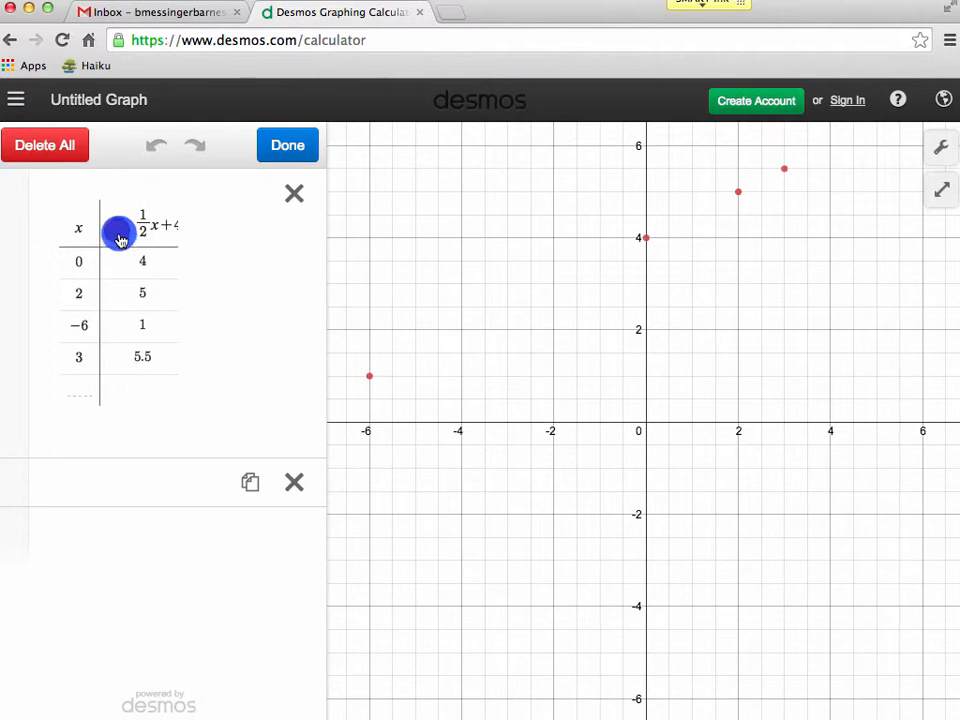
pyautogui.click(119, 235)
pyautogui.click(146, 334)
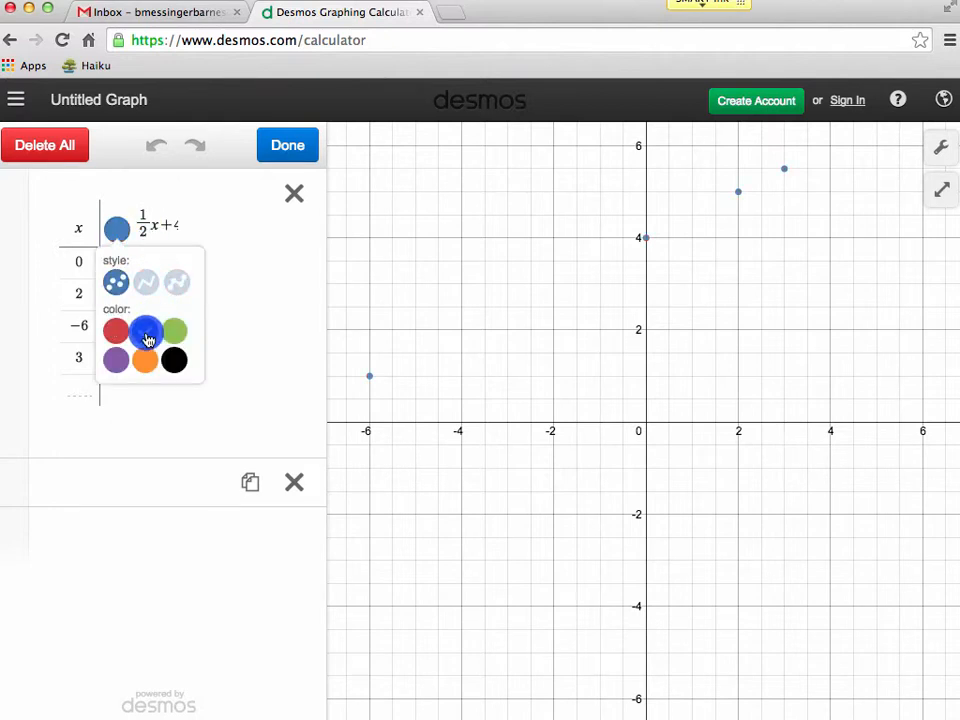
pyautogui.click(178, 338)
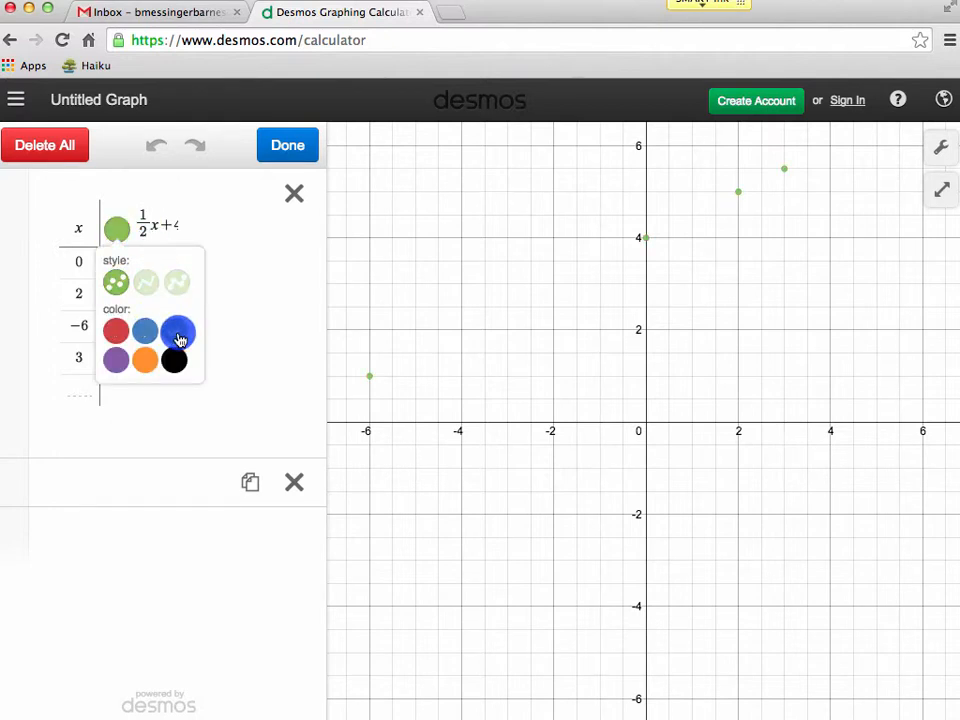
pyautogui.click(173, 360)
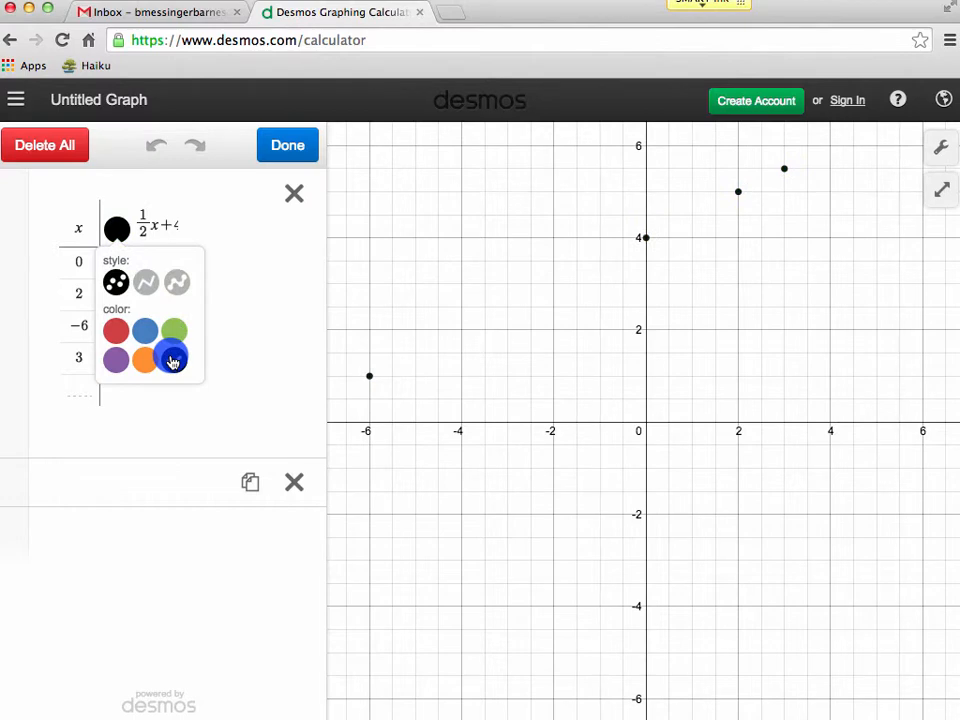
pyautogui.click(181, 292)
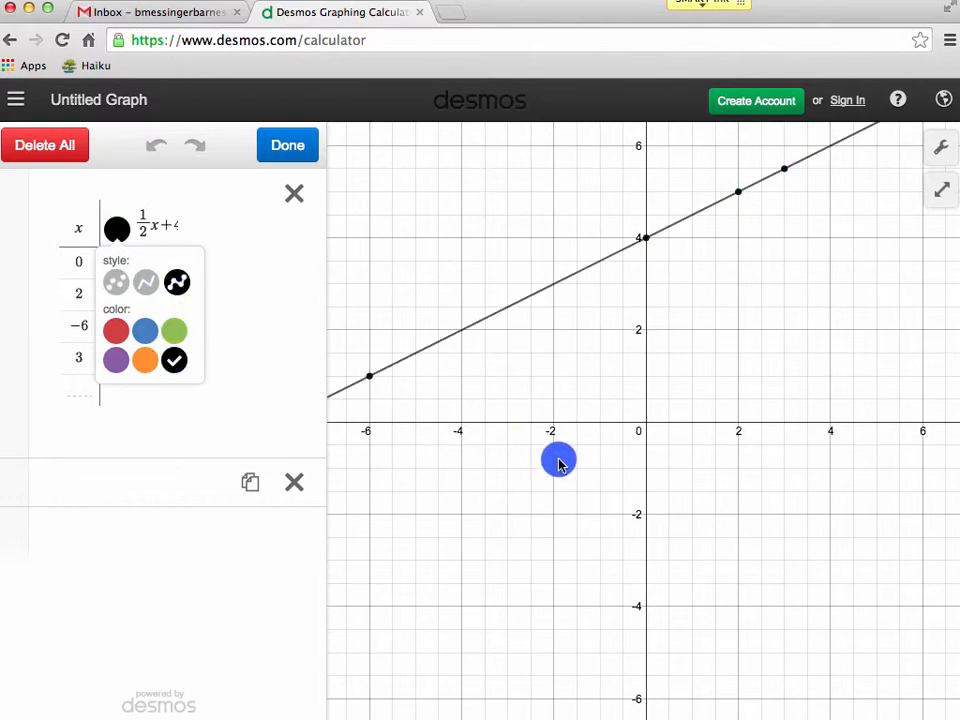
pyautogui.click(553, 399)
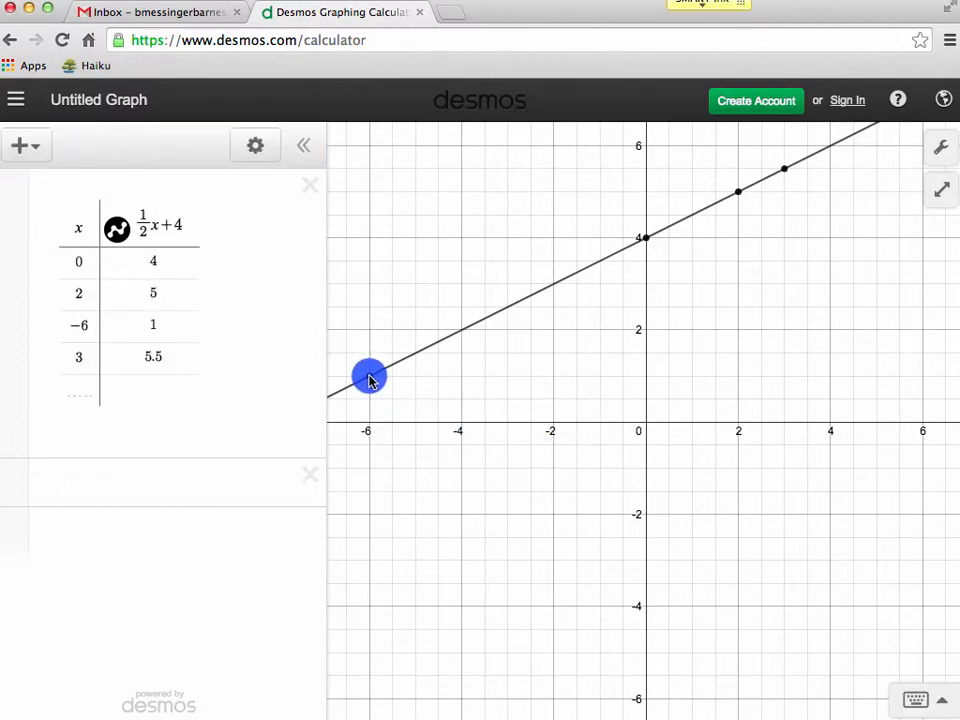
# Show the coordinates of the point (0, 4), then delete the table.
pyautogui.click(647, 238)
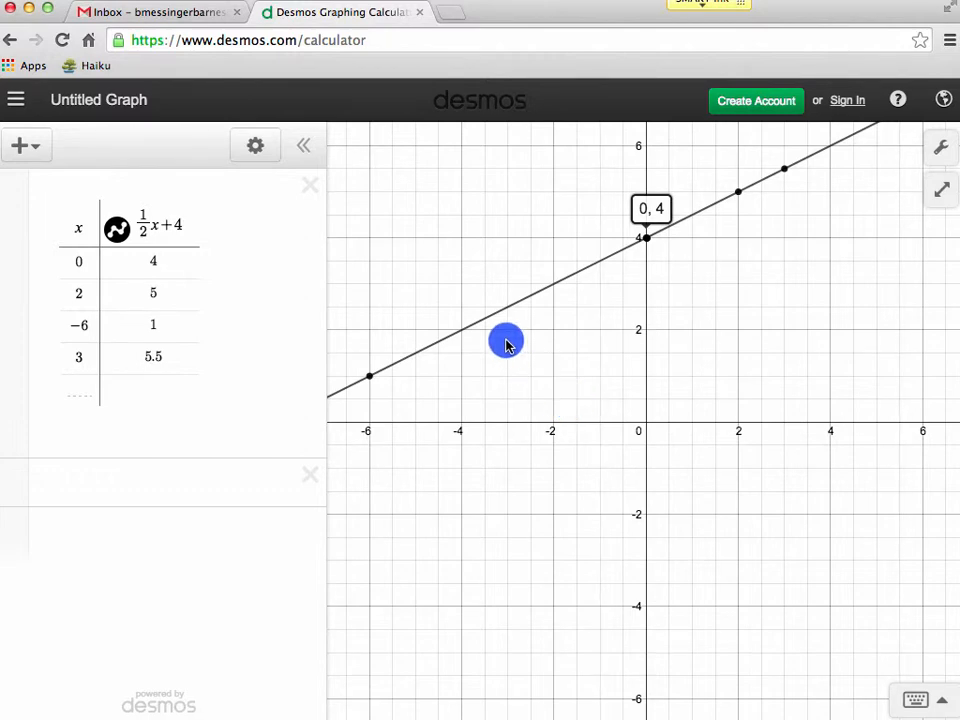
pyautogui.click(313, 188)
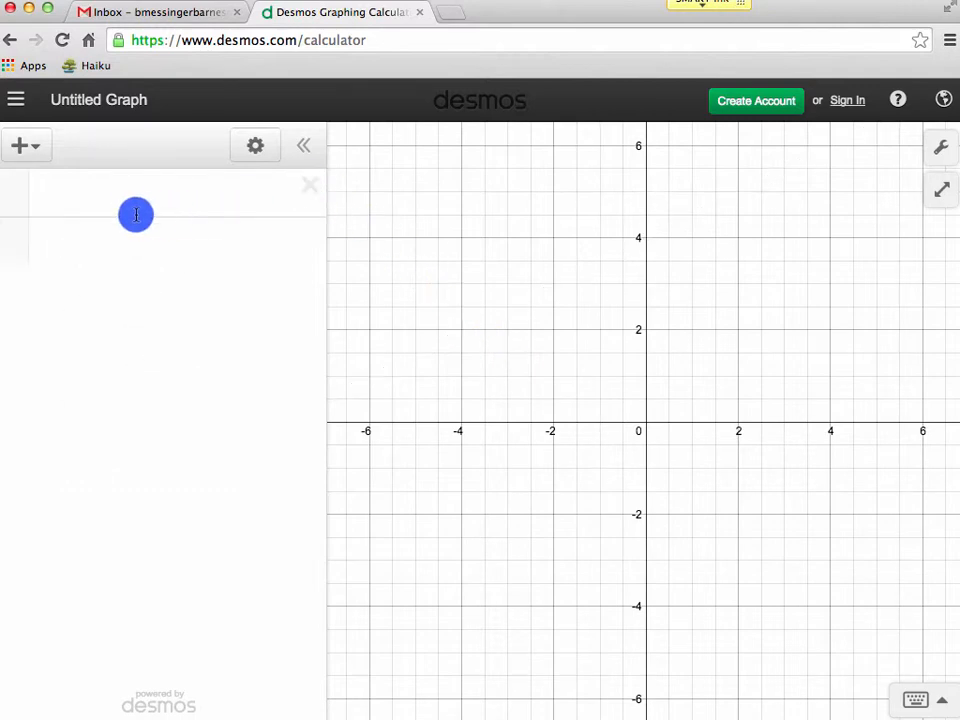
# Graph the parabola y=(x−3)^2+2 in a new expression.
pyautogui.click(134, 197)
pyautogui.click(196, 582)
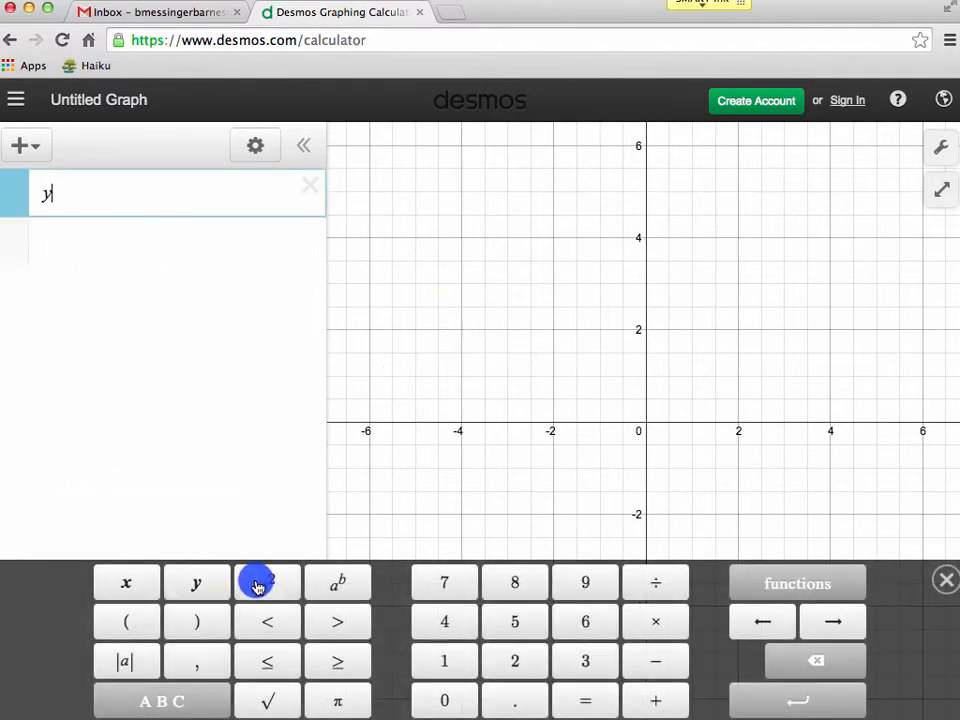
pyautogui.click(585, 702)
pyautogui.click(128, 620)
pyautogui.click(134, 581)
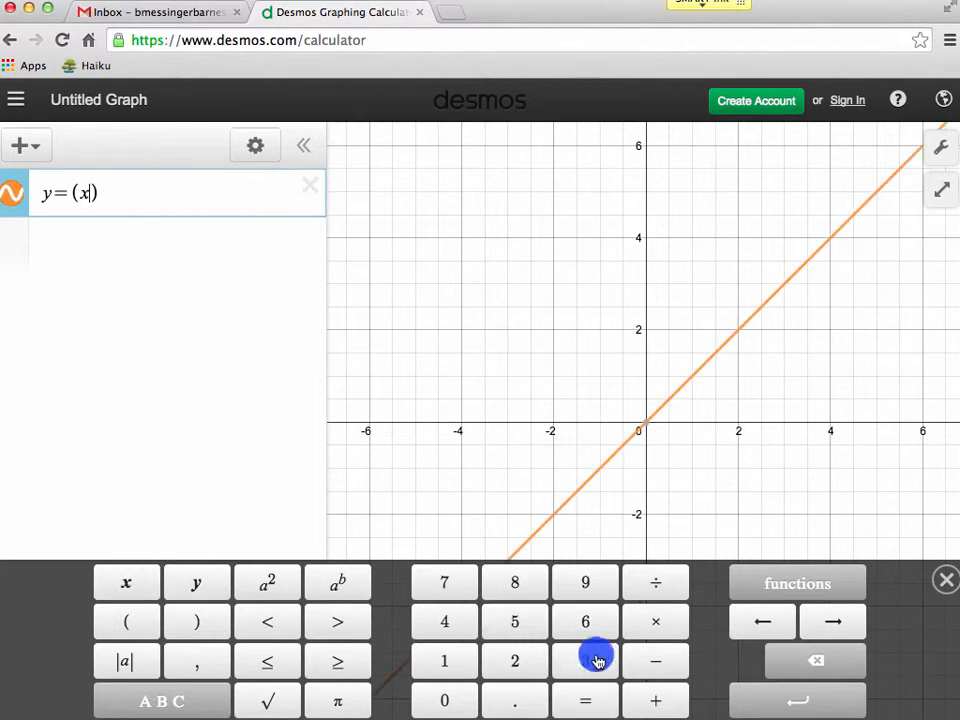
pyautogui.click(655, 662)
pyautogui.click(588, 662)
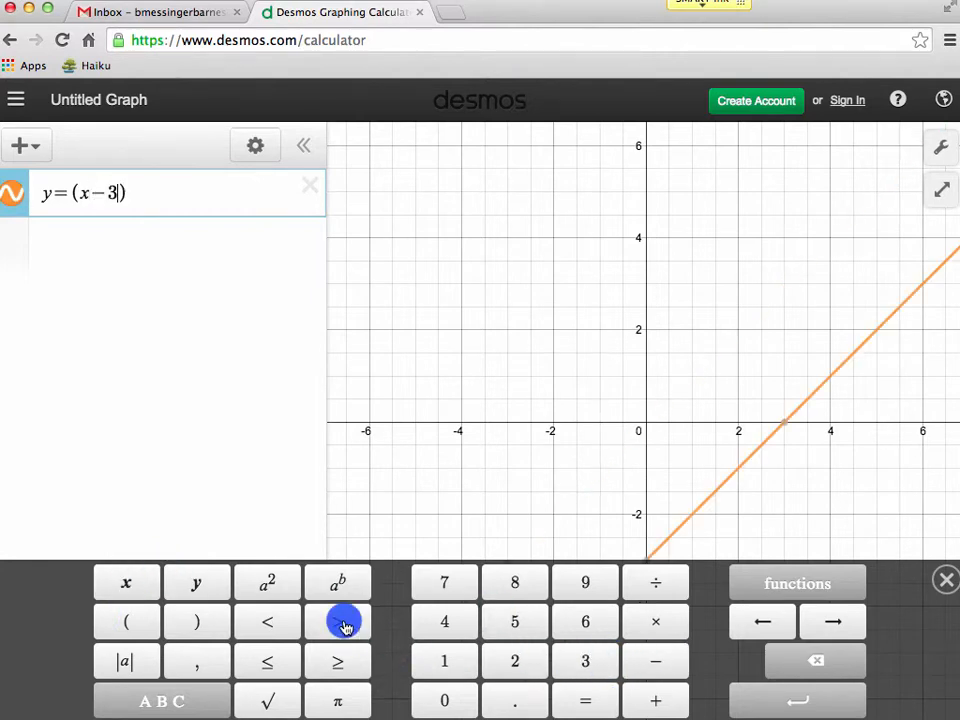
pyautogui.click(853, 624)
pyautogui.click(258, 580)
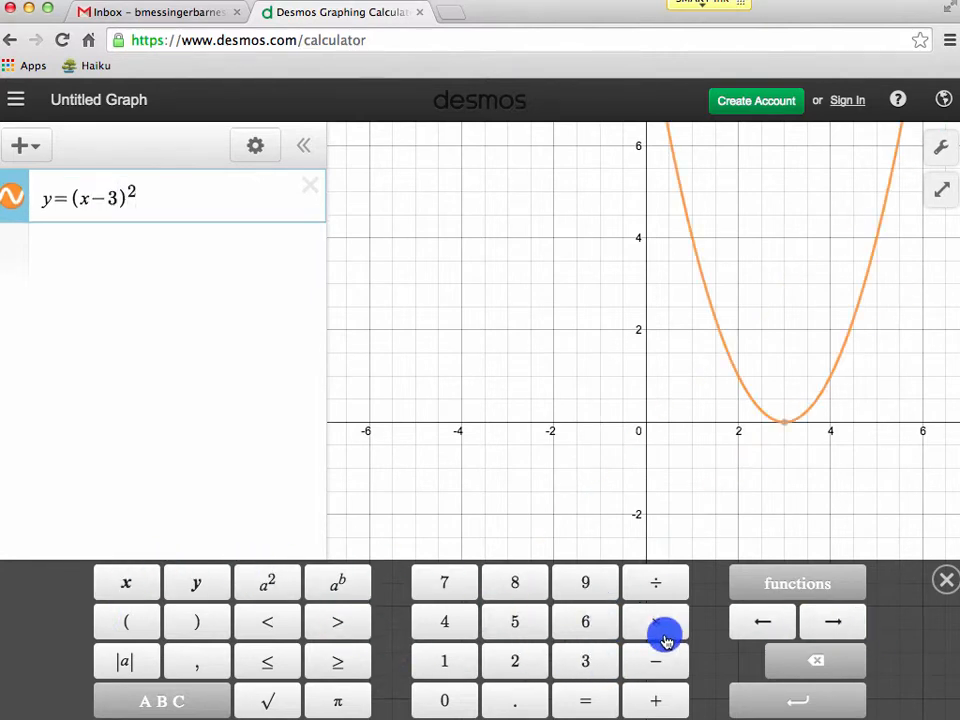
pyautogui.click(650, 697)
pyautogui.click(515, 661)
pyautogui.click(604, 474)
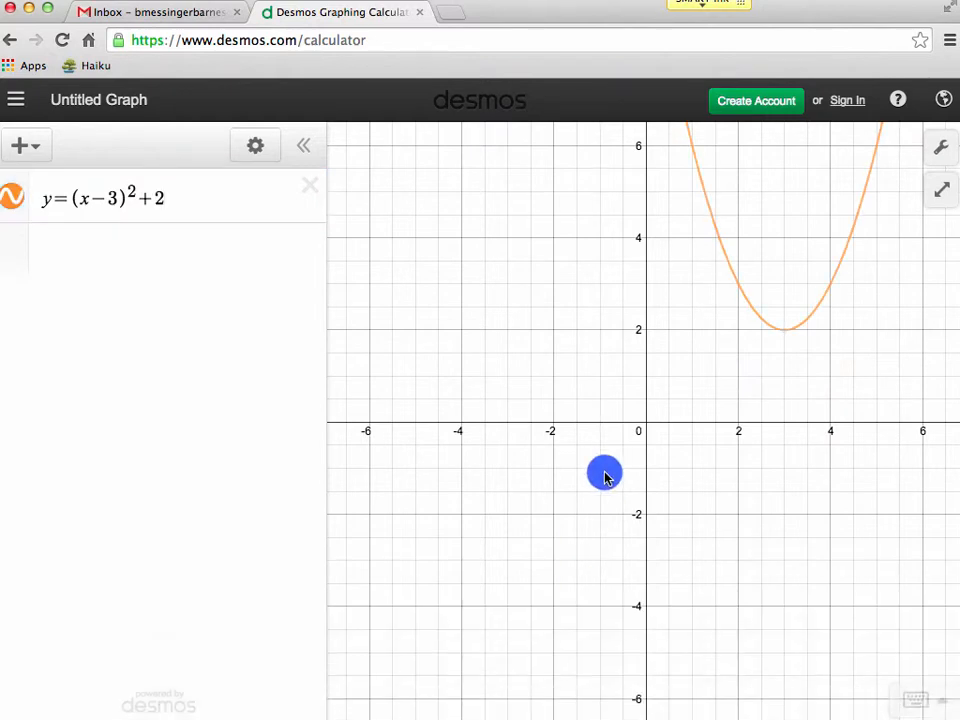
# Graph the absolute value function y=−|x−5|+6 in a new expression.
pyautogui.click(152, 251)
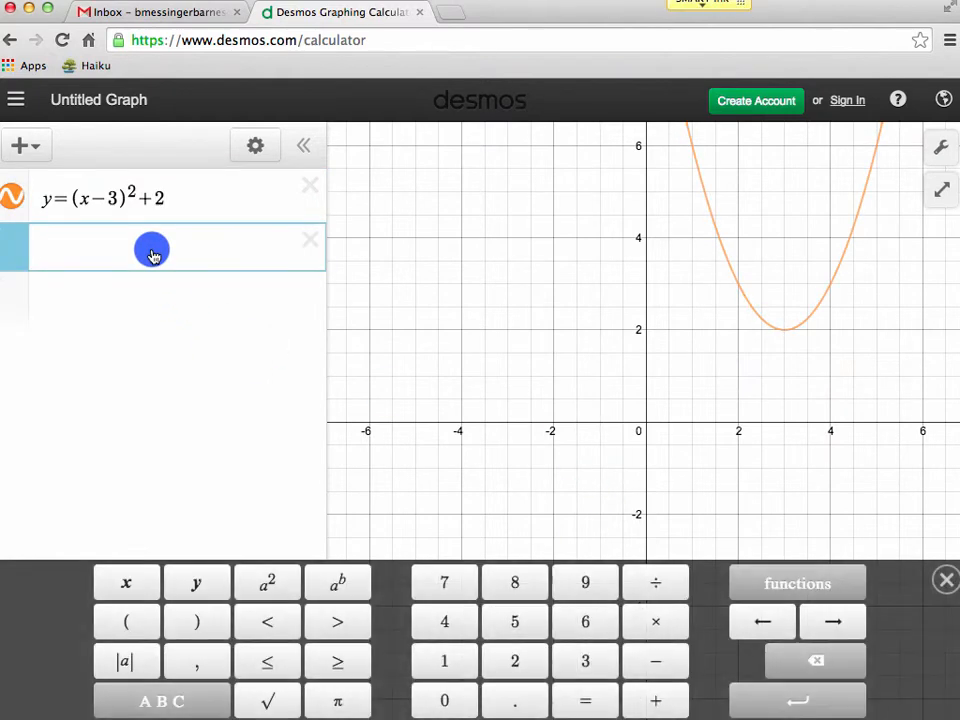
pyautogui.click(195, 582)
pyautogui.click(577, 702)
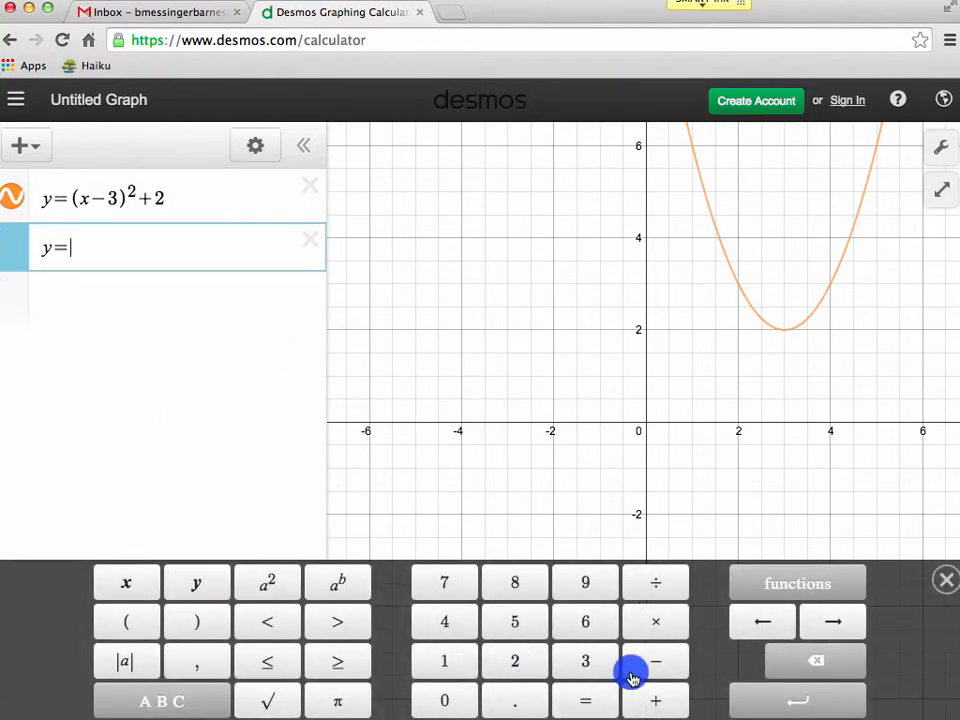
pyautogui.click(658, 660)
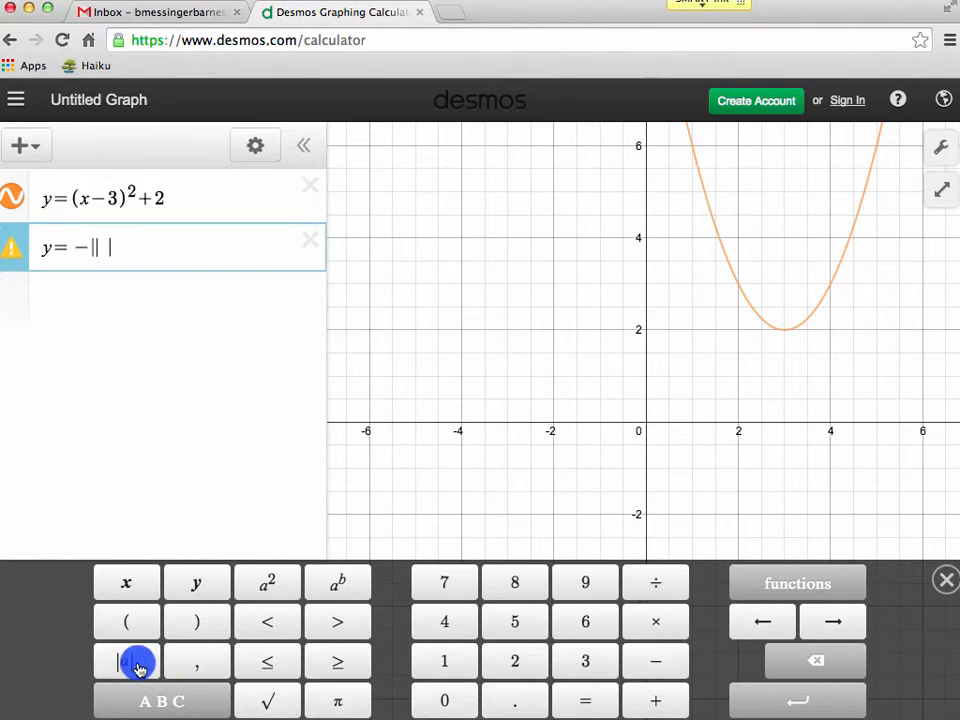
pyautogui.click(124, 583)
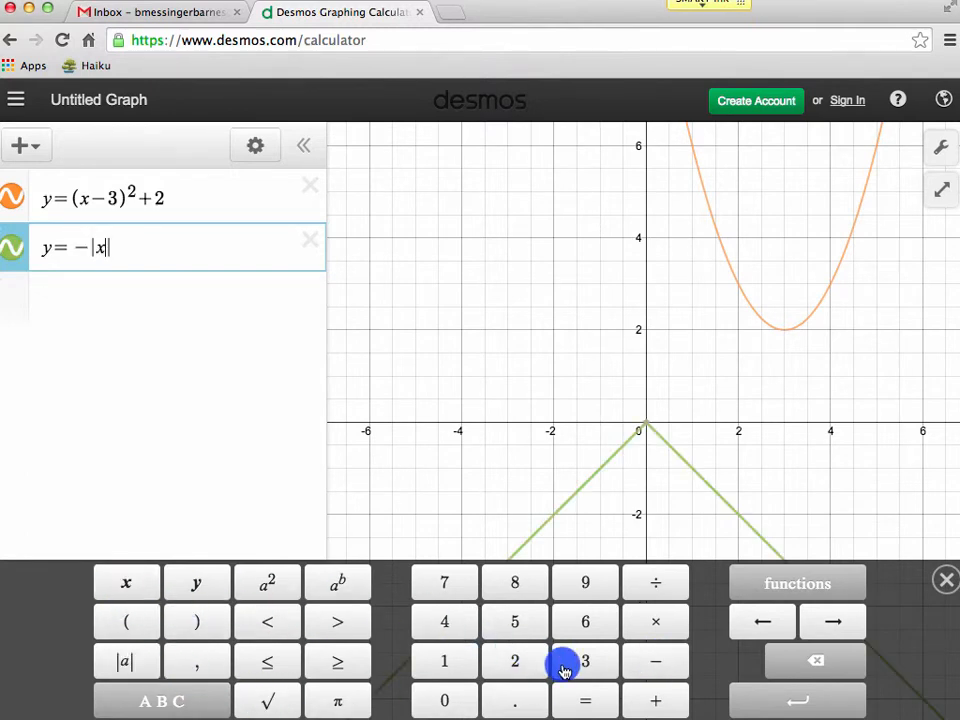
pyautogui.click(638, 668)
pyautogui.click(522, 624)
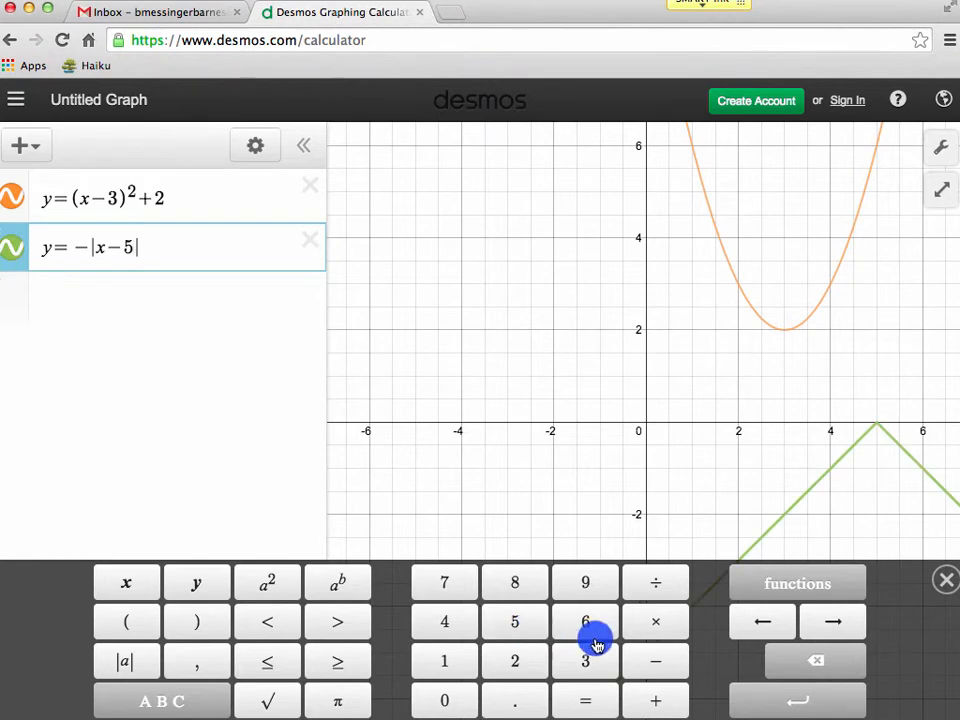
pyautogui.click(646, 698)
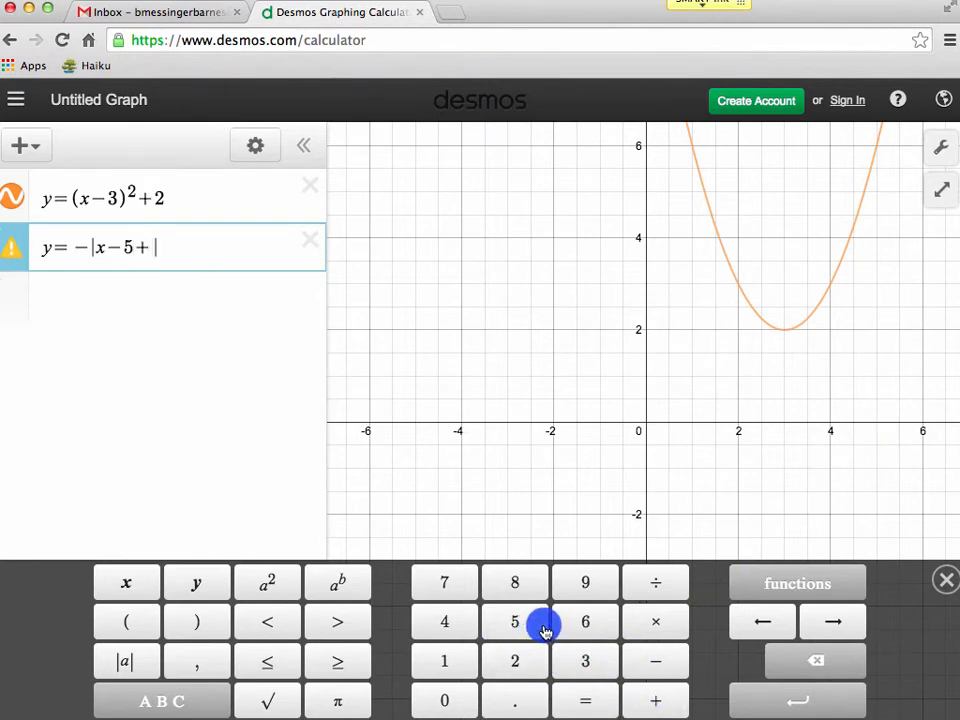
pyautogui.click(581, 624)
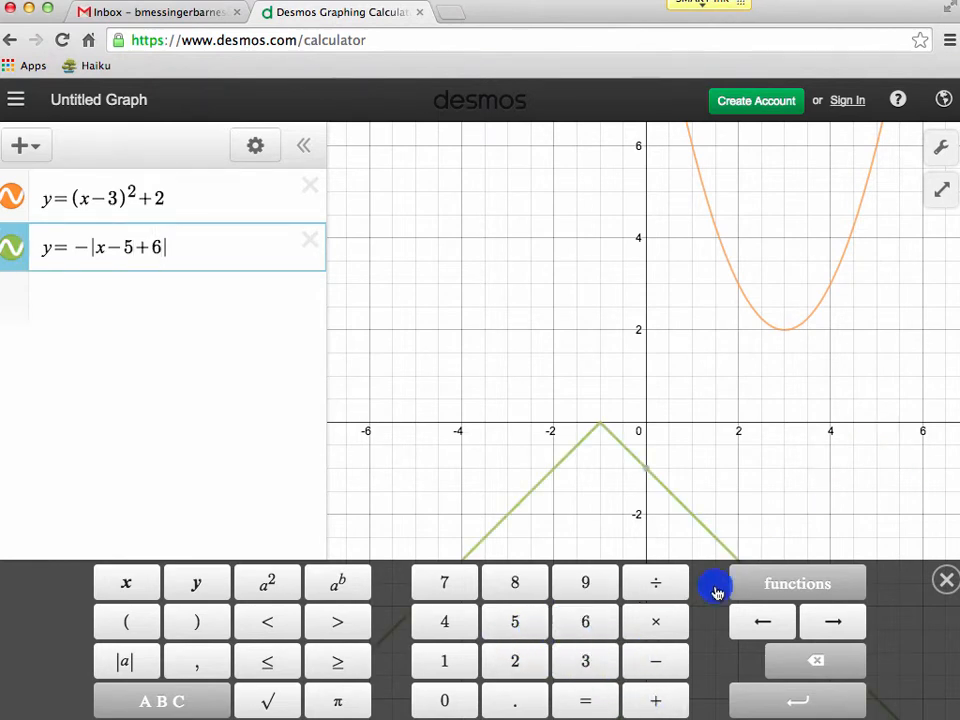
pyautogui.click(825, 678)
pyautogui.click(825, 678)
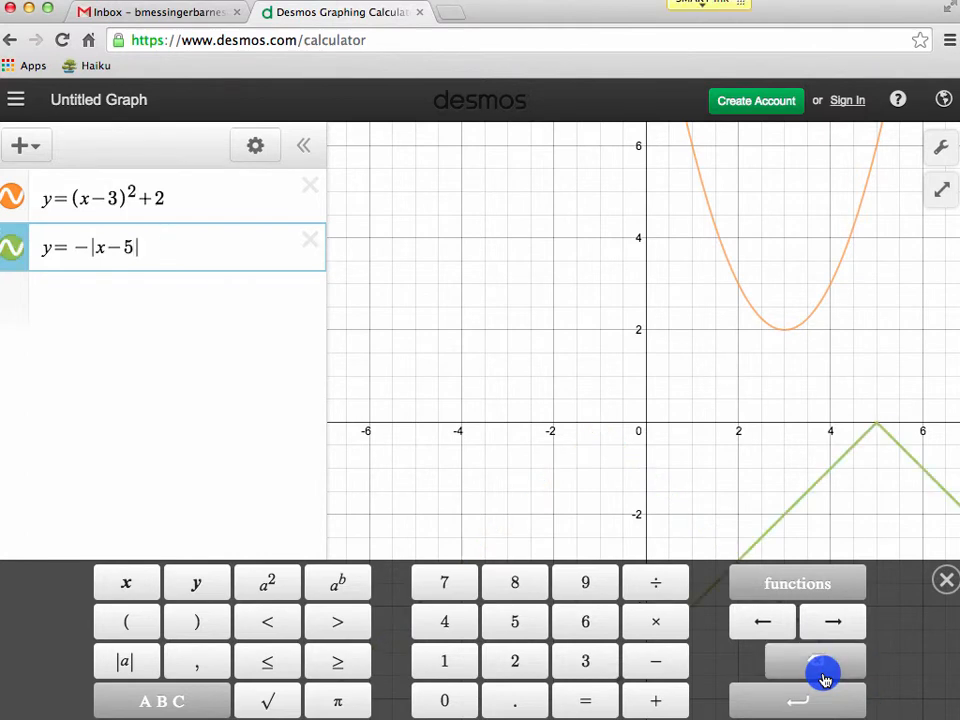
pyautogui.click(833, 621)
pyautogui.click(655, 700)
pyautogui.click(585, 622)
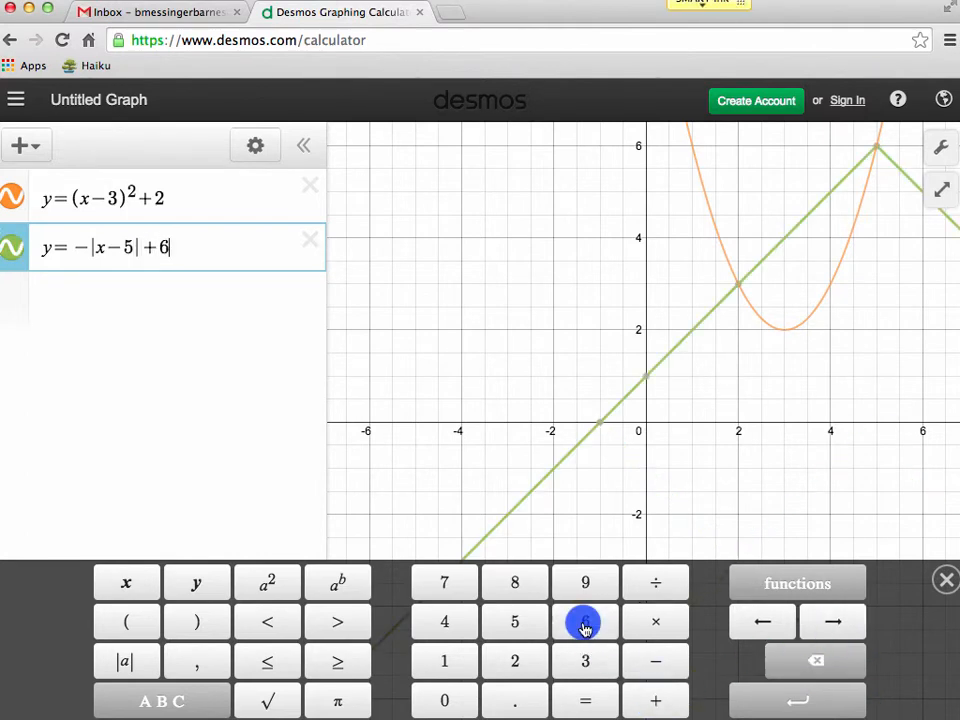
pyautogui.click(466, 388)
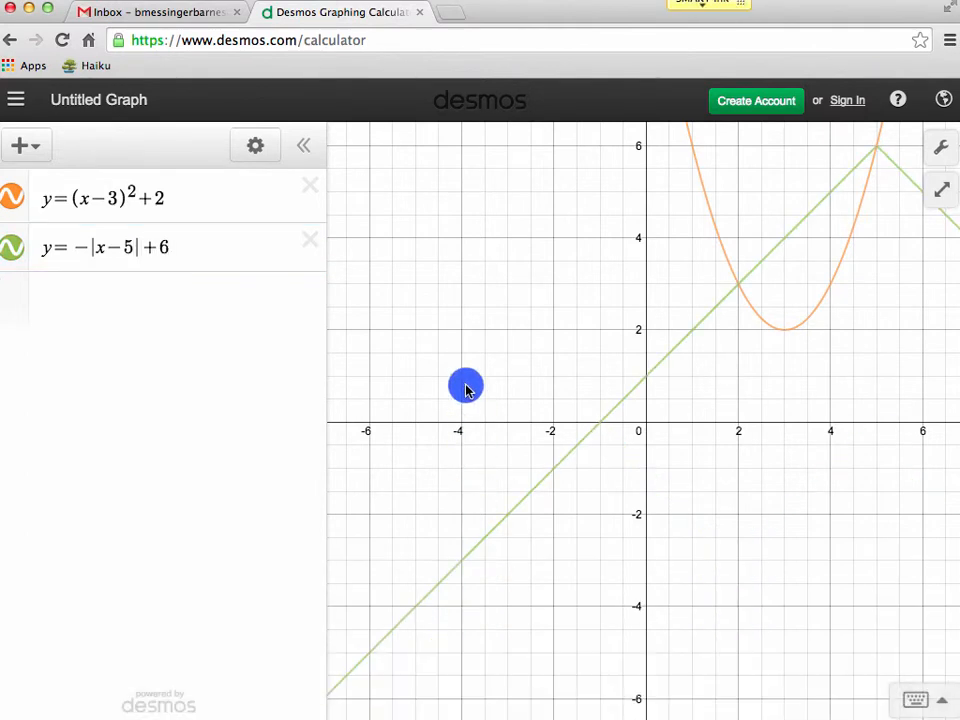
# Show the coordinates of the absolute value graph's x-intercept (-1, 0) and y-intercept (0, 1).
pyautogui.click(275, 253)
pyautogui.moveTo(607, 426)
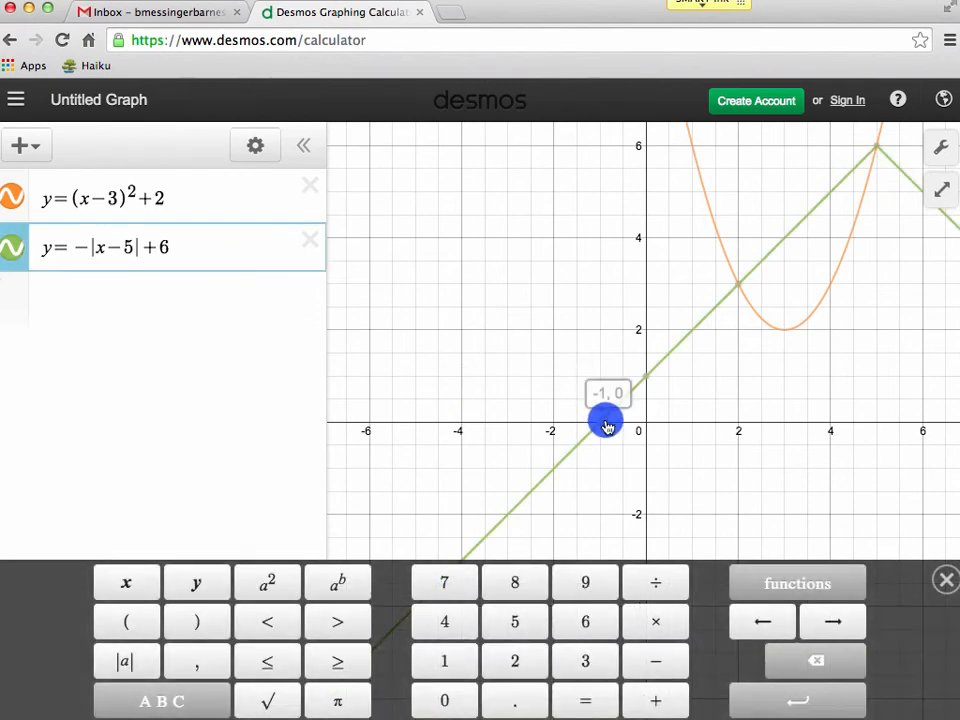
pyautogui.moveTo(601, 425); pyautogui.dragTo(646, 381)
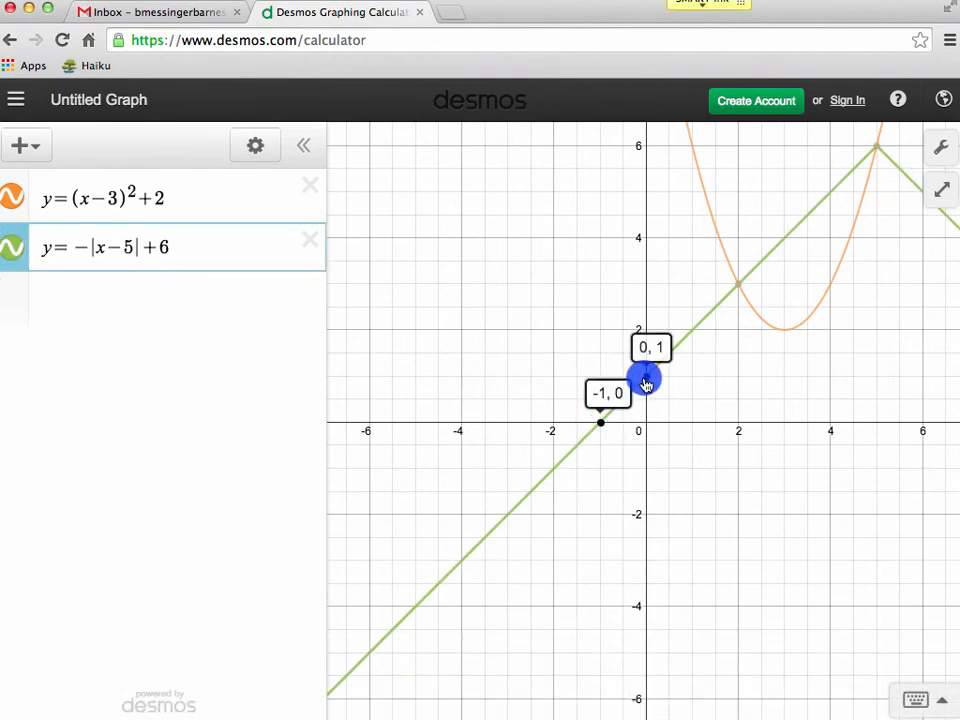
# Show the coordinates of the intersection point (2, 3) with the parabola and the vertex (5, 6).
pyautogui.click(741, 289)
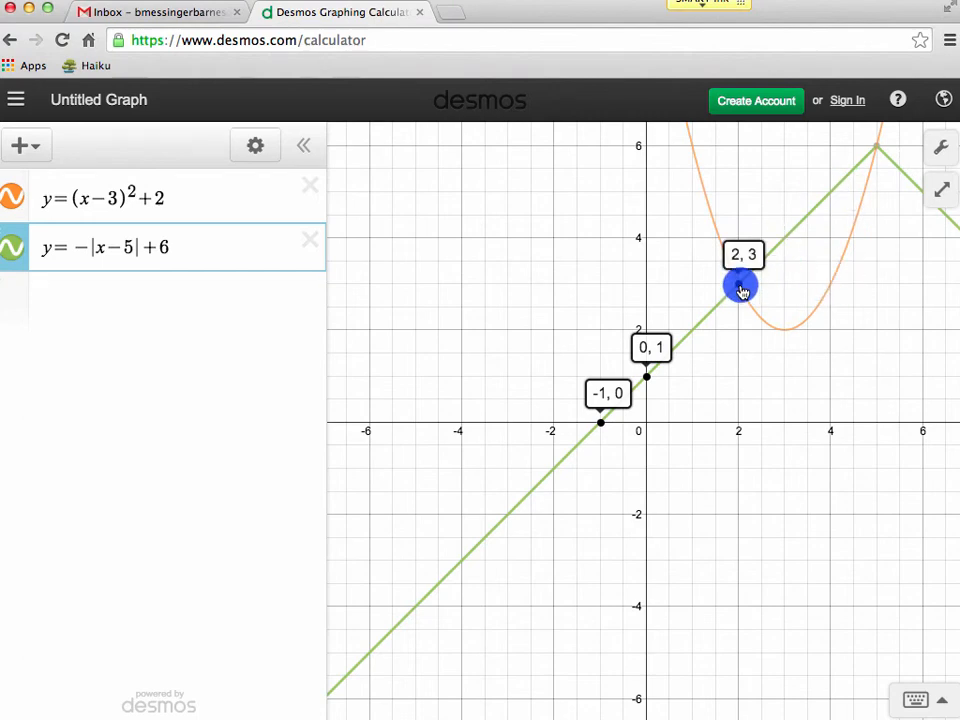
pyautogui.click(878, 153)
pyautogui.moveTo(881, 255); pyautogui.dragTo(857, 324)
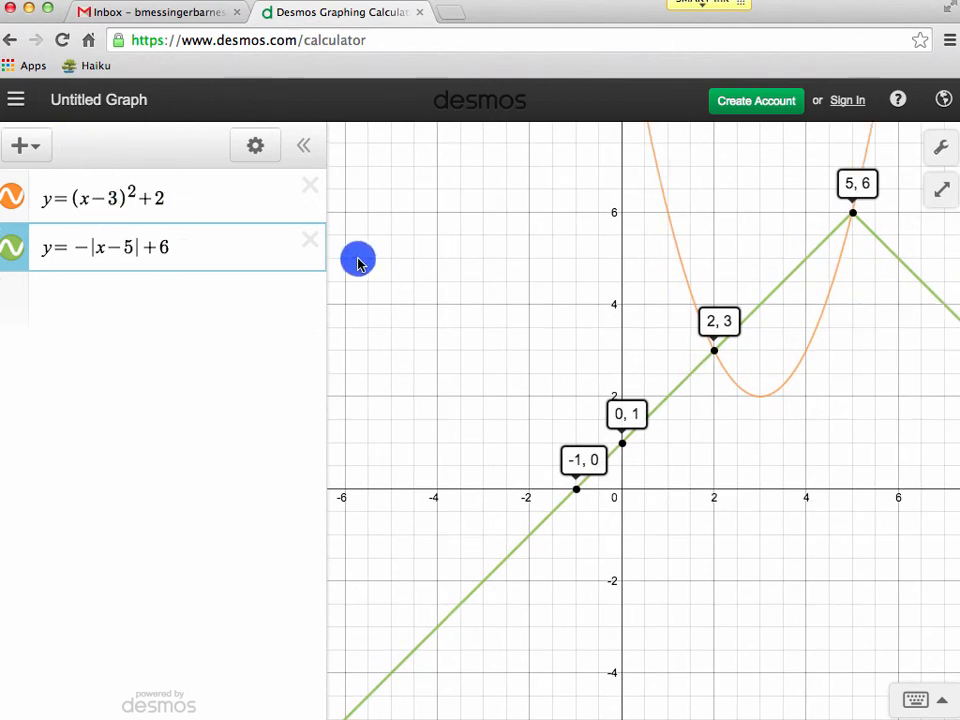